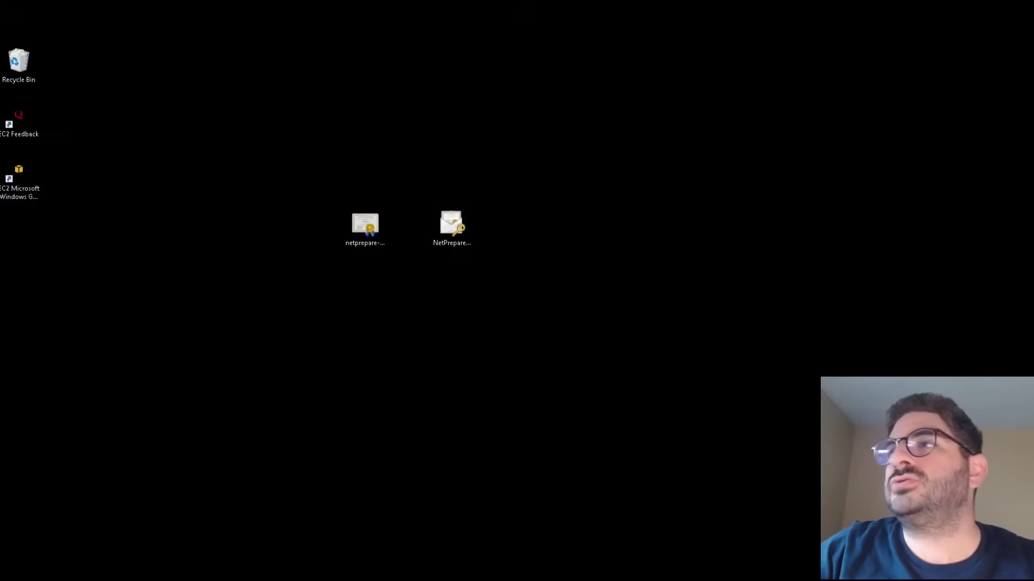
Step: Open the Windows Server Start menu to show installed apps and server tiles
key(super)
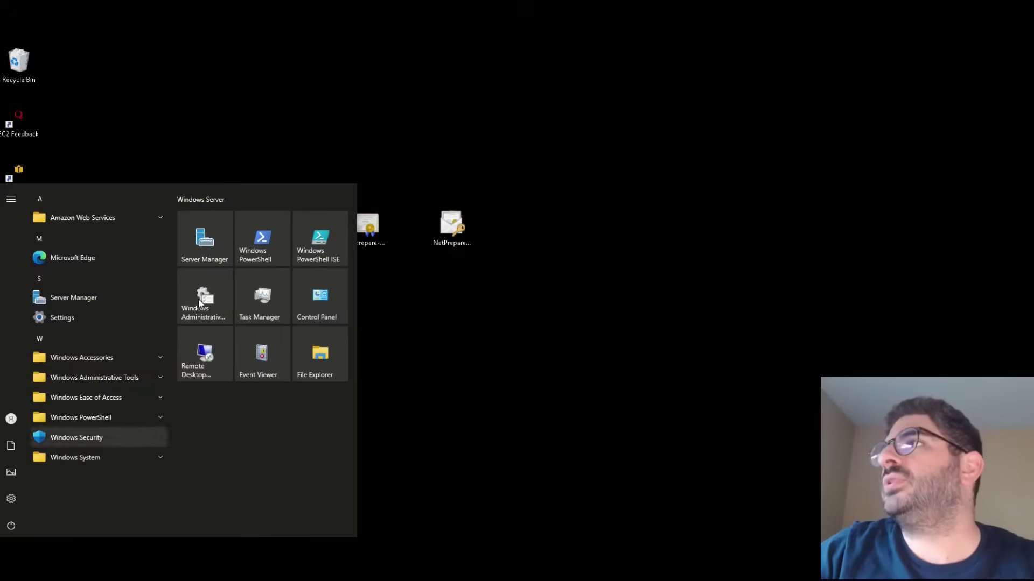
Step: Launch Group Policy Management from Server Manager Tools and edit the WirelessSSIDs GPO
click(208, 243)
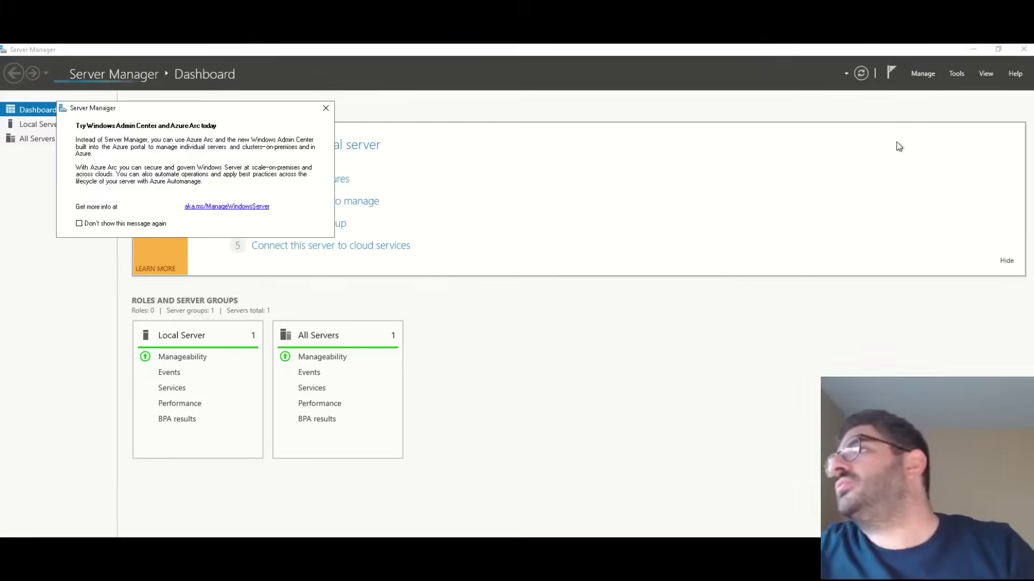
click(955, 72)
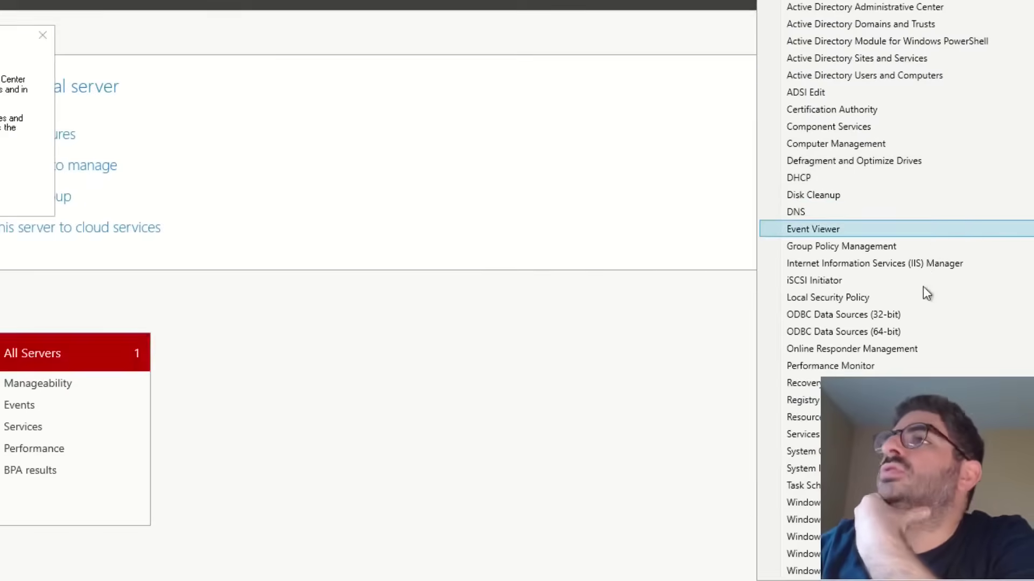
click(902, 246)
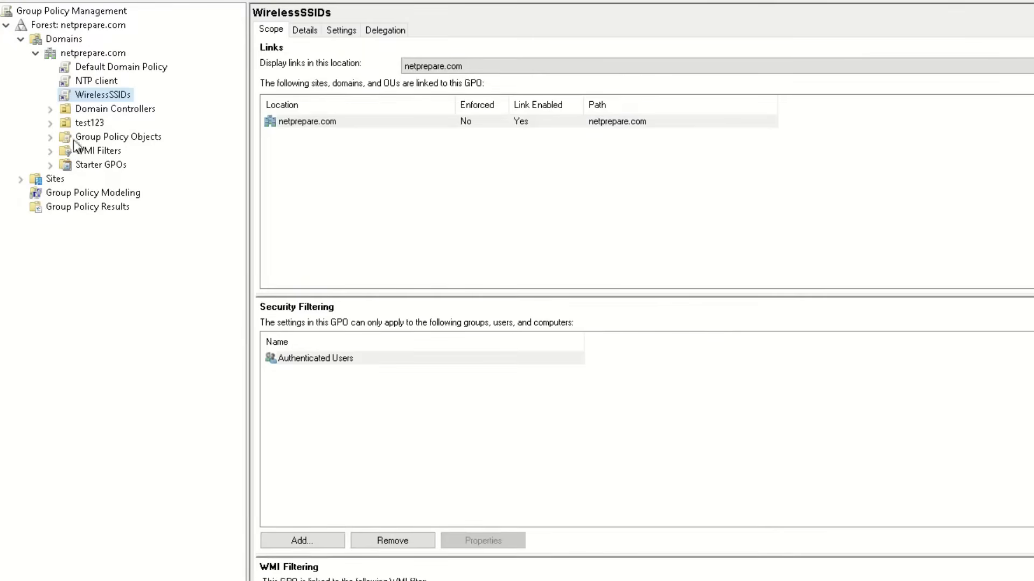
right_click(95, 97)
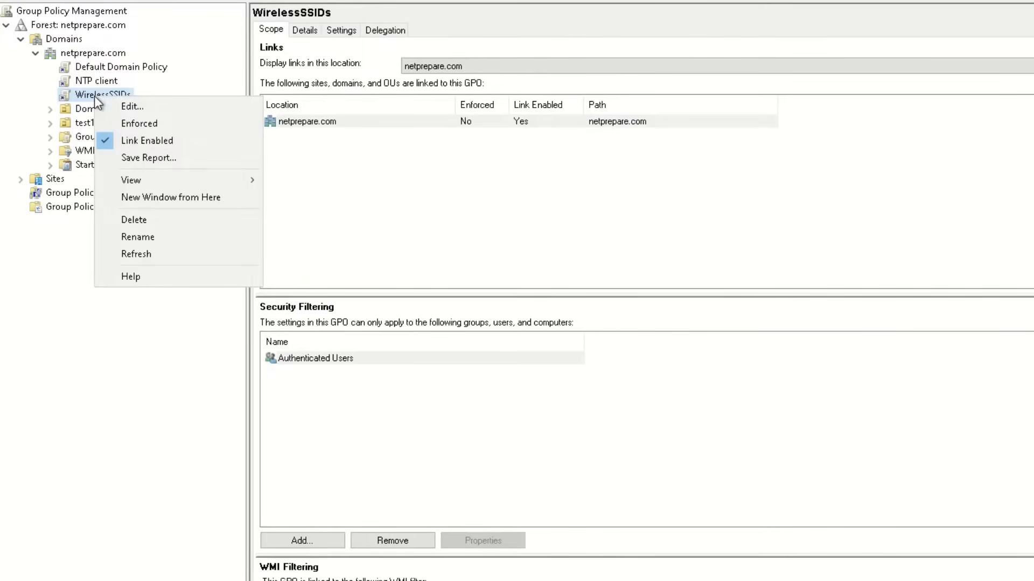
click(131, 107)
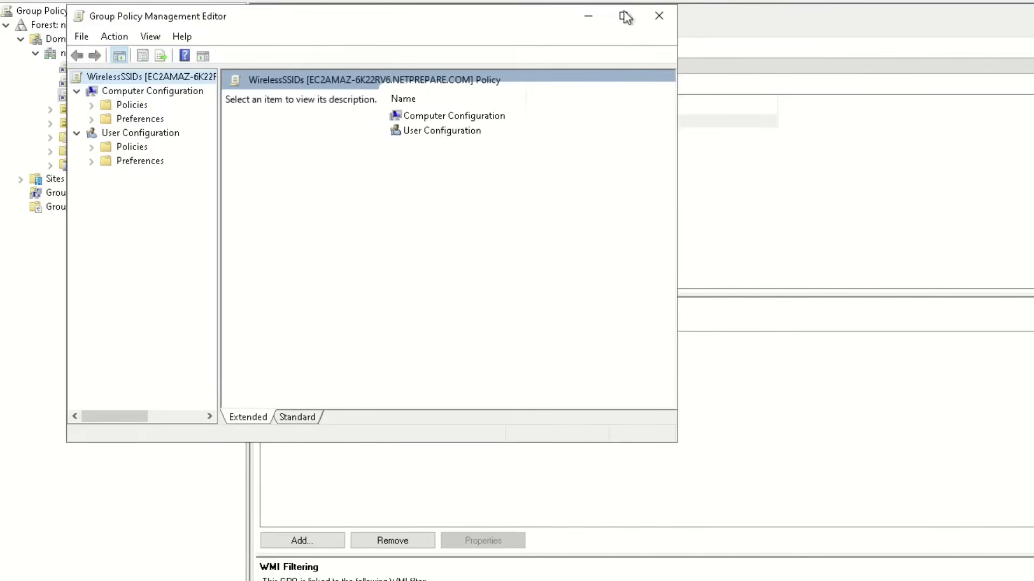
Step: Maximize the editor and show Computer Configuration's Public Key Policies with Auto-Enrollment actions
click(623, 17)
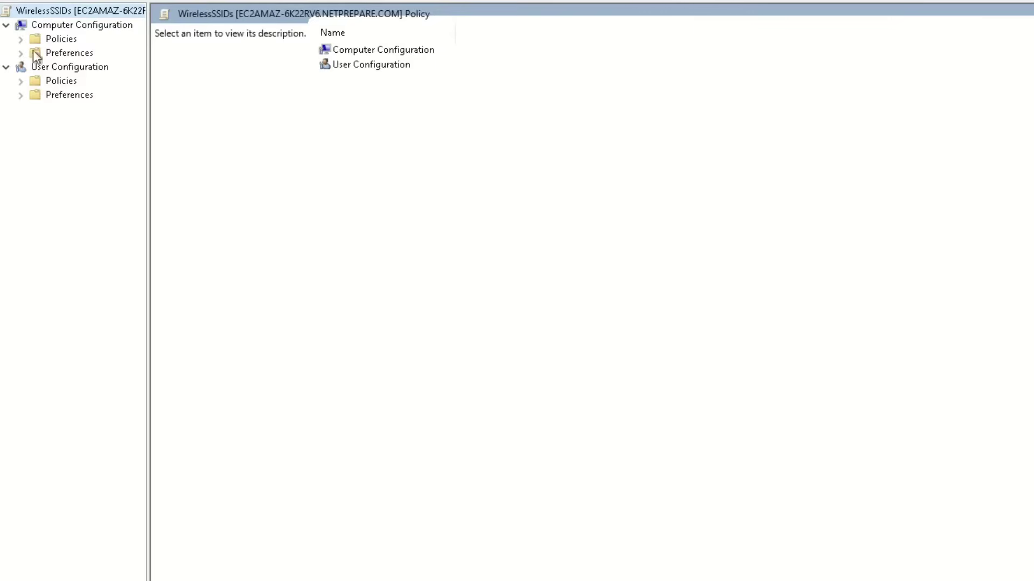
click(21, 39)
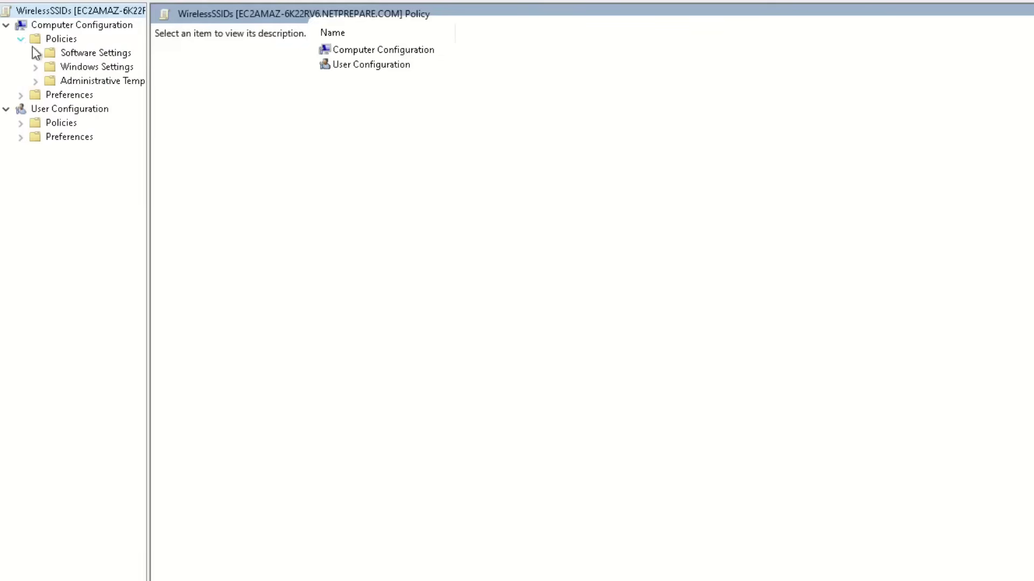
click(36, 67)
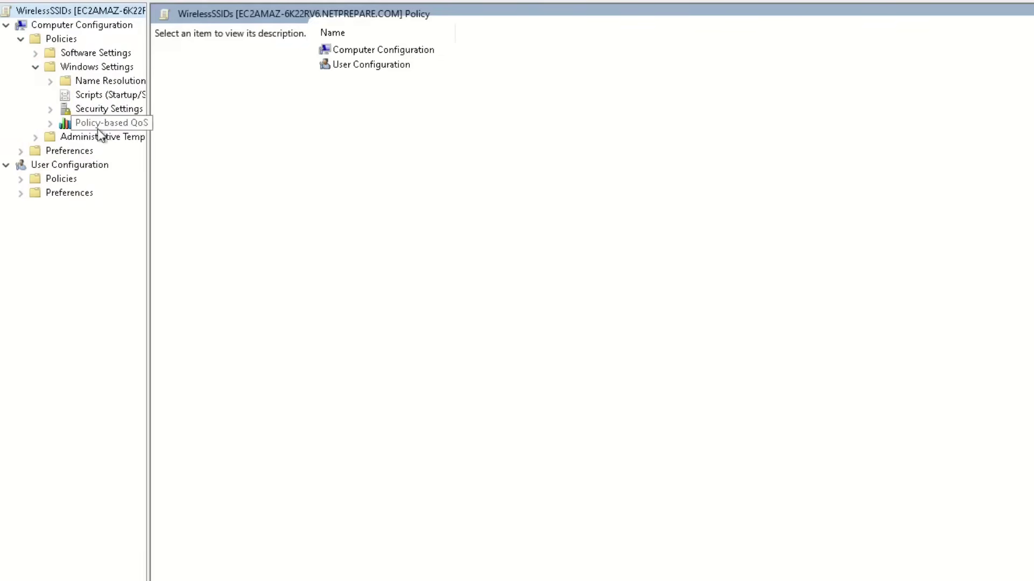
click(50, 110)
drag(149, 232, 389, 224)
click(128, 277)
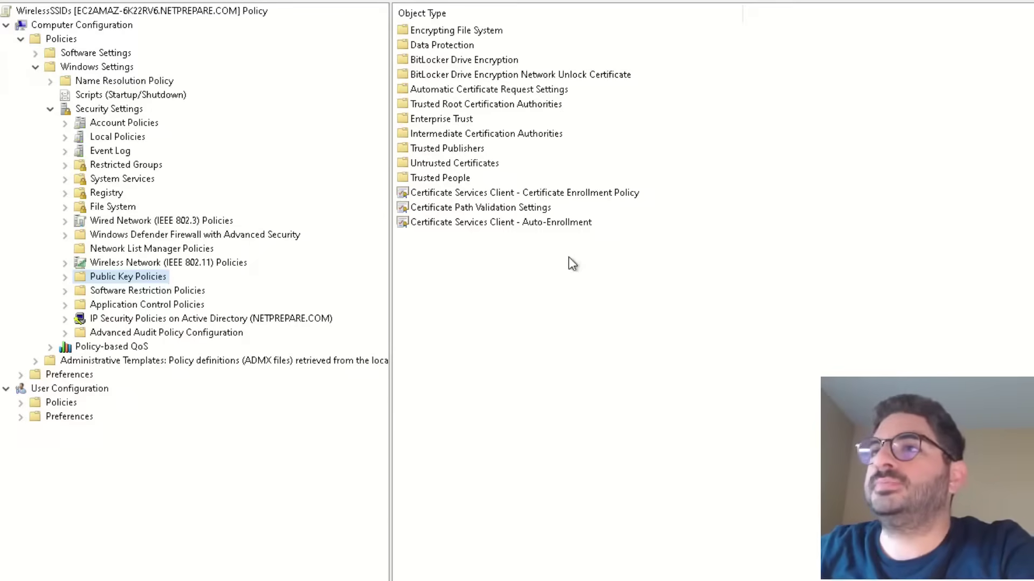
right_click(537, 224)
click(557, 233)
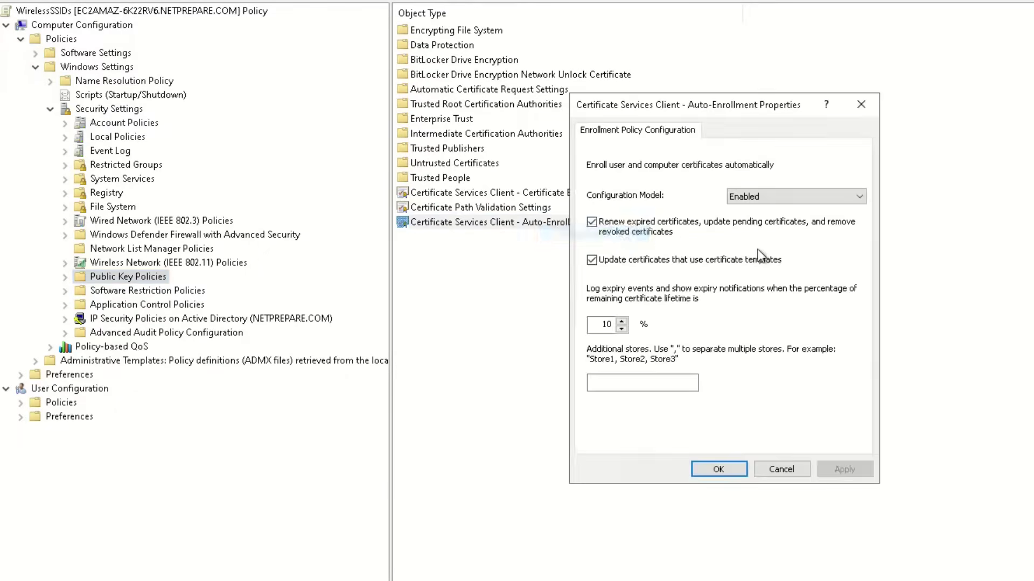
click(774, 198)
click(777, 211)
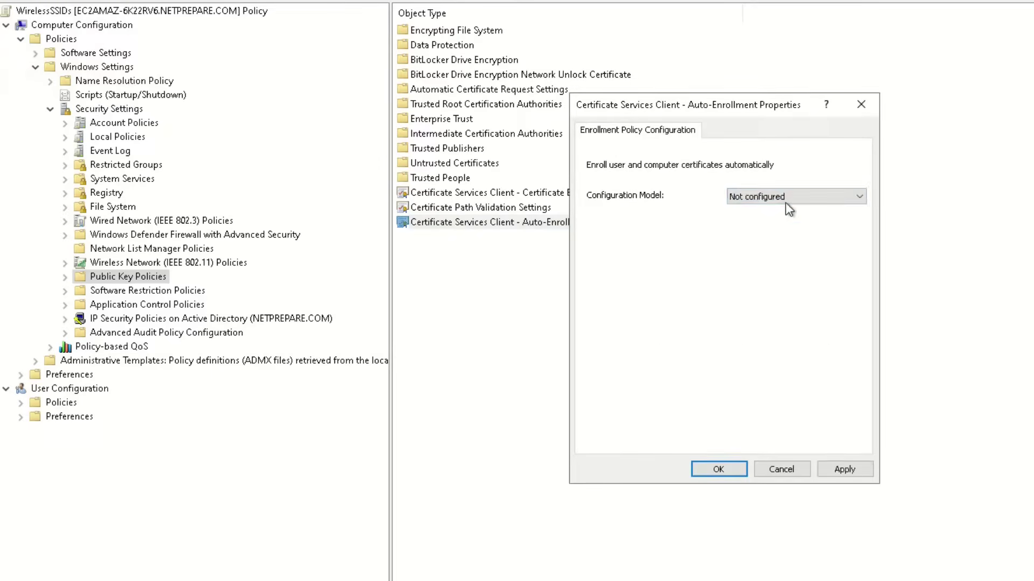
click(780, 198)
click(751, 221)
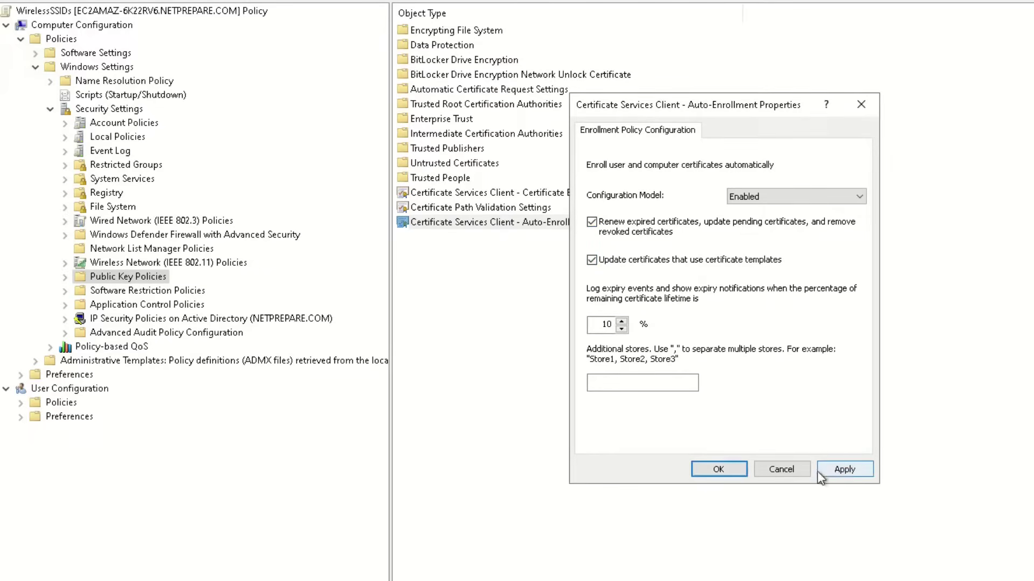
click(781, 469)
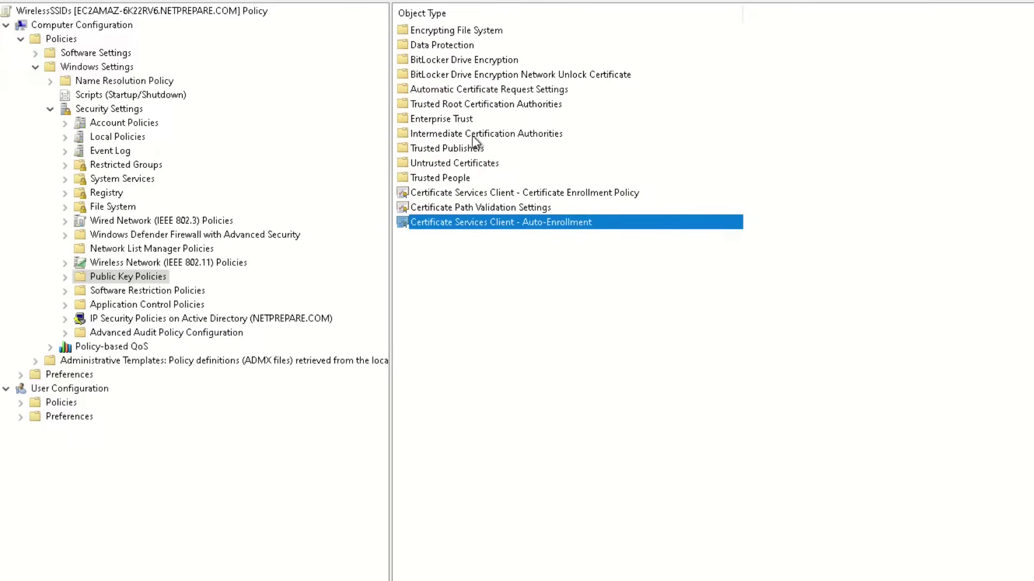
Step: Open Automatic Certificate Request Settings, showing its existing Computer certificate request
click(475, 95)
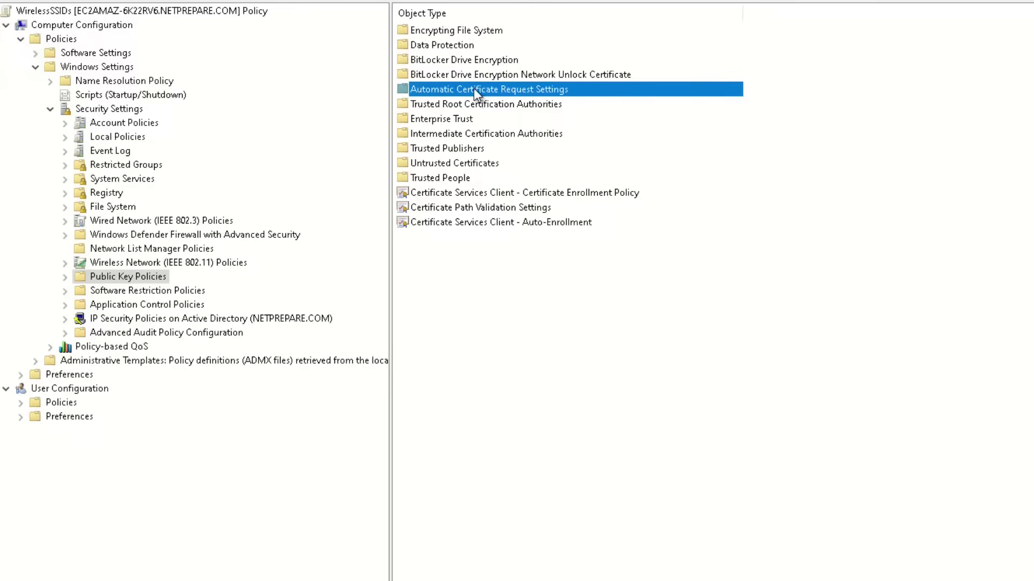
right_click(474, 88)
double_click(455, 84)
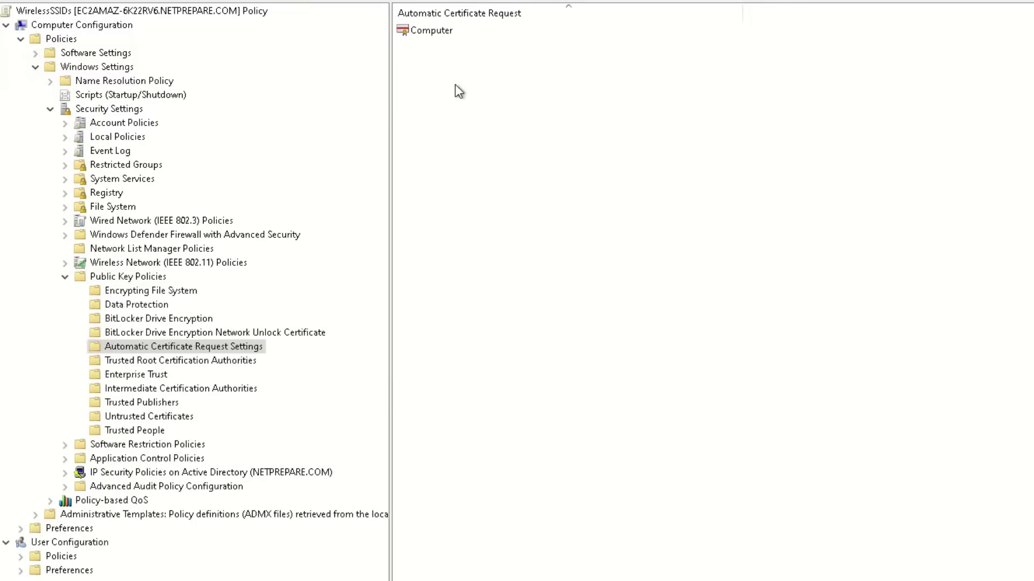
right_click(468, 67)
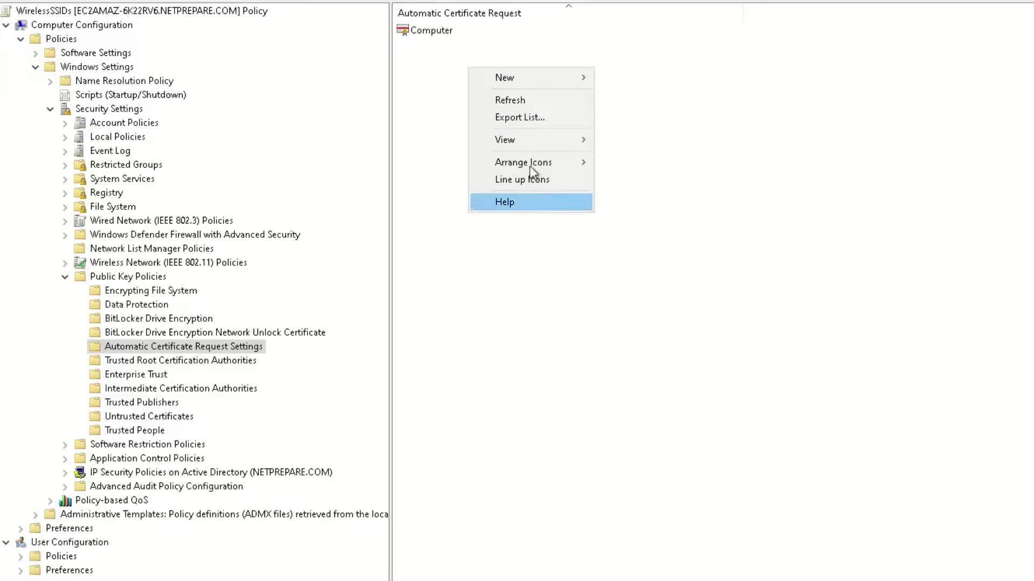
click(473, 51)
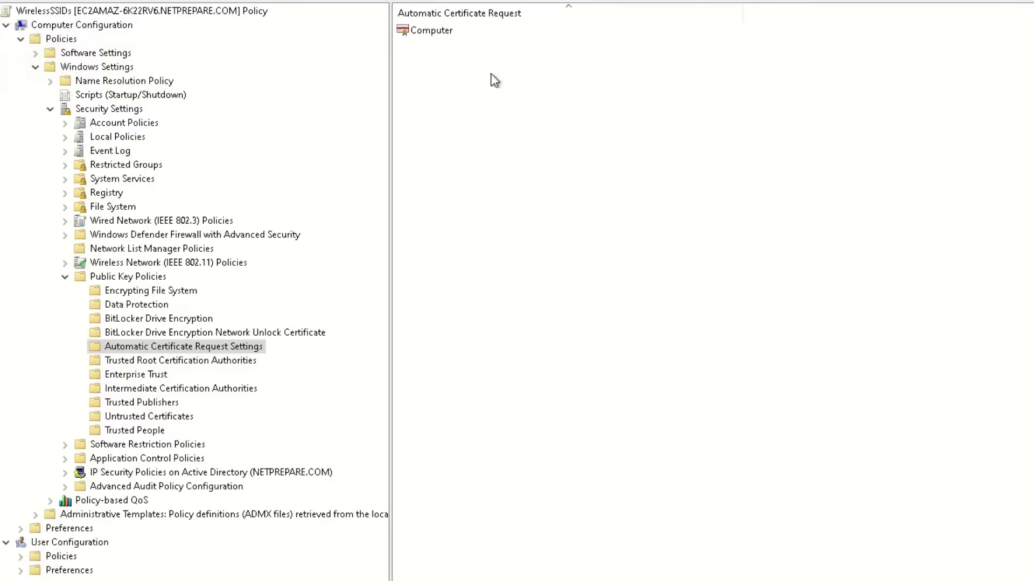
Step: Step through the New Automatic Certificate Request wizard and cancel it without adding a request
right_click(491, 75)
mouse_move(515, 97)
click(780, 88)
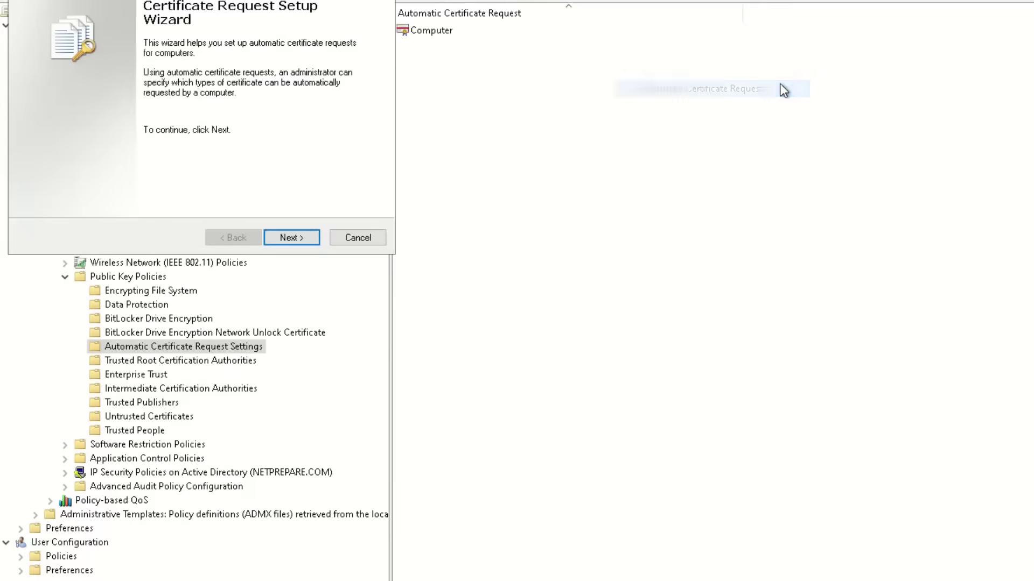
click(288, 237)
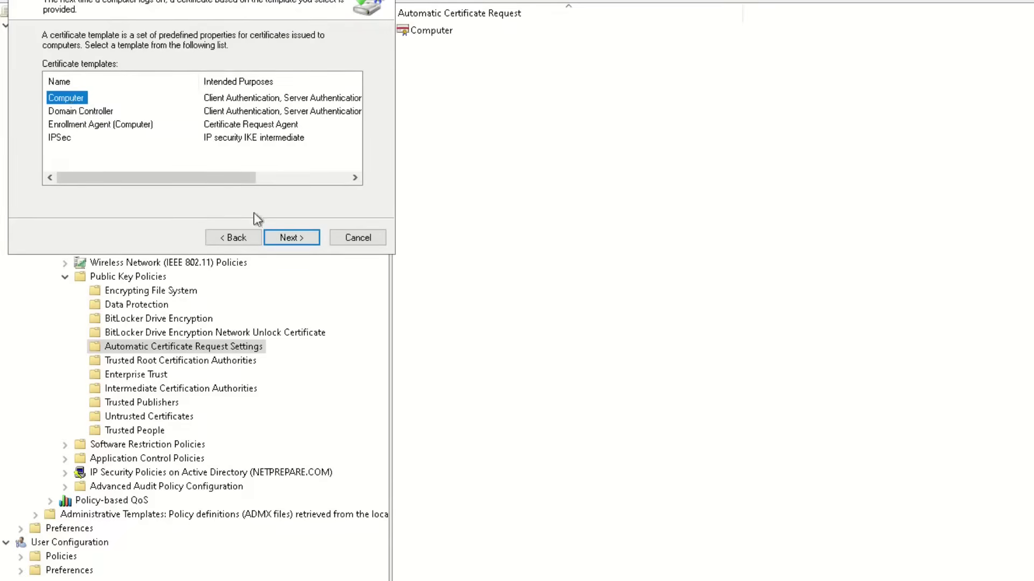
click(288, 238)
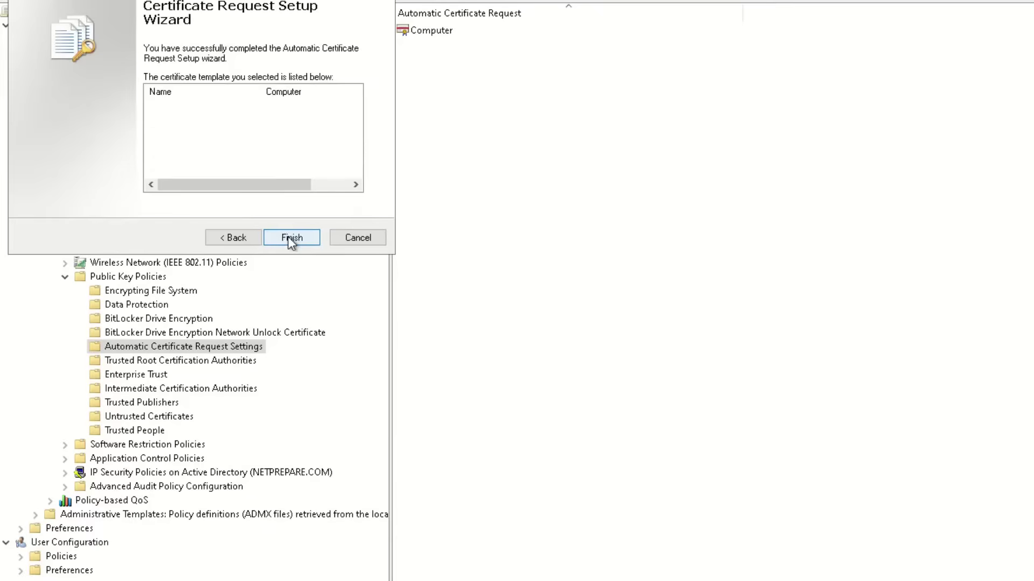
click(354, 237)
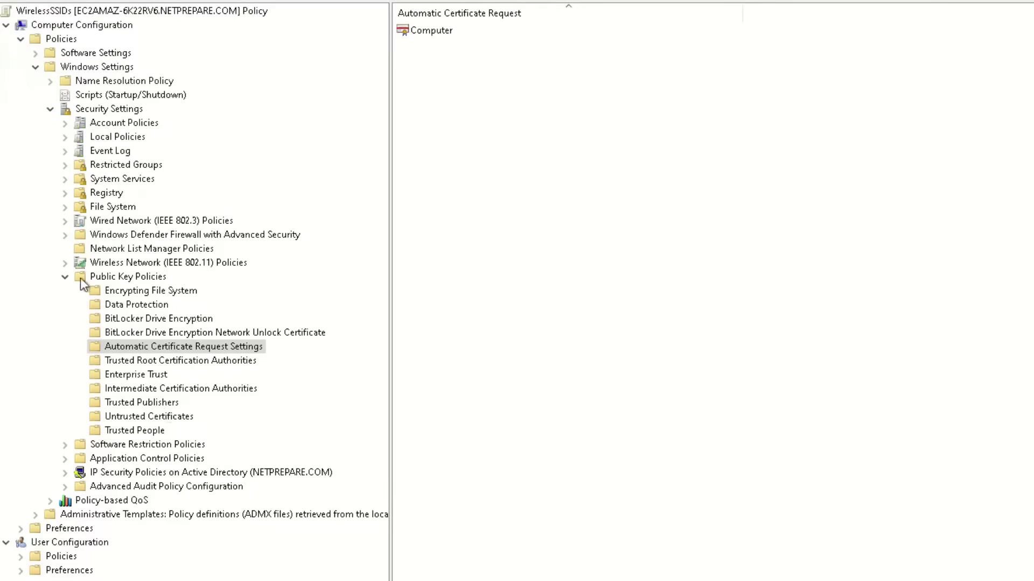
Step: Expand User Configuration to Security Settings and show the user Public Key Policies
click(65, 276)
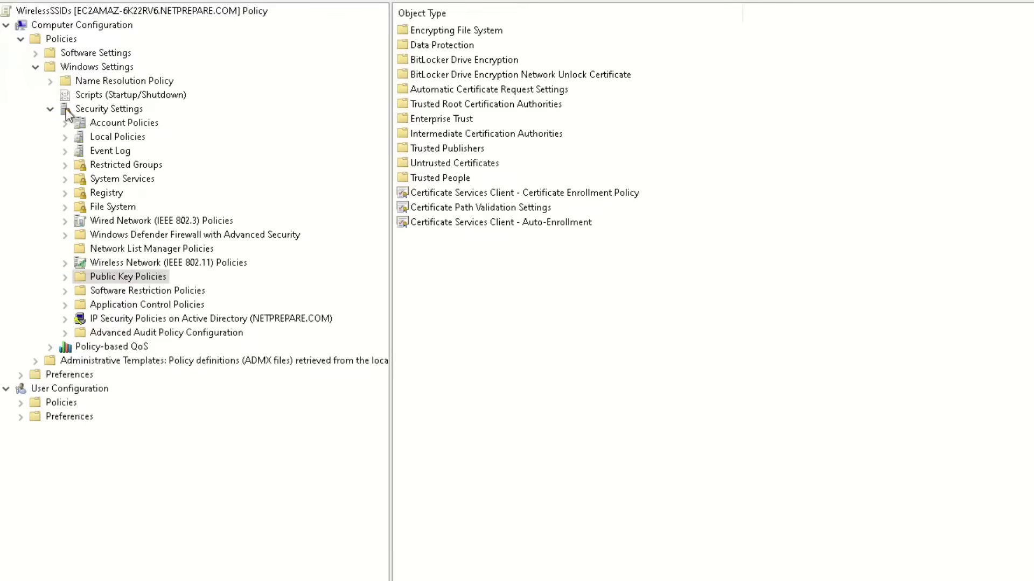
click(20, 416)
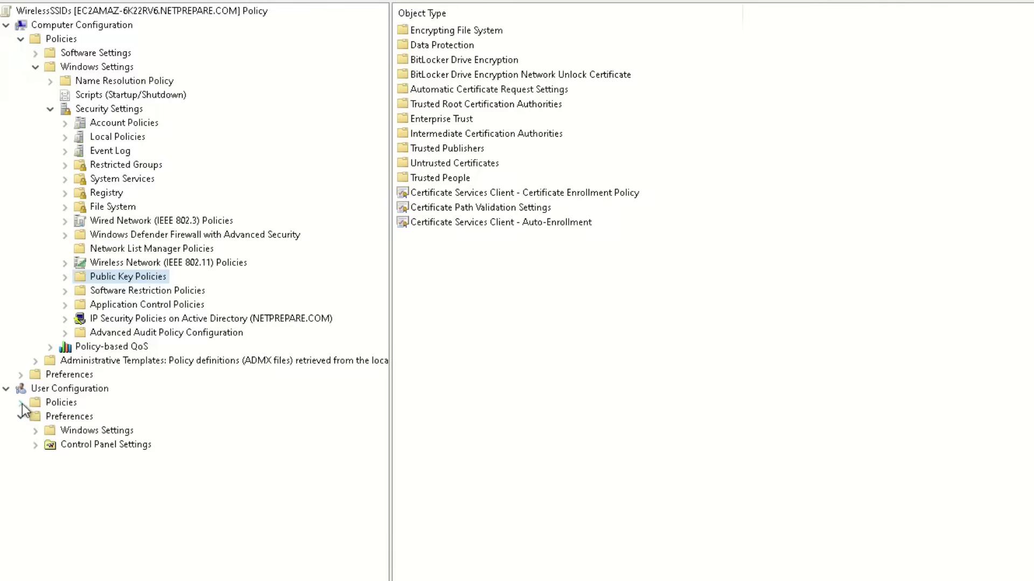
click(20, 403)
click(36, 430)
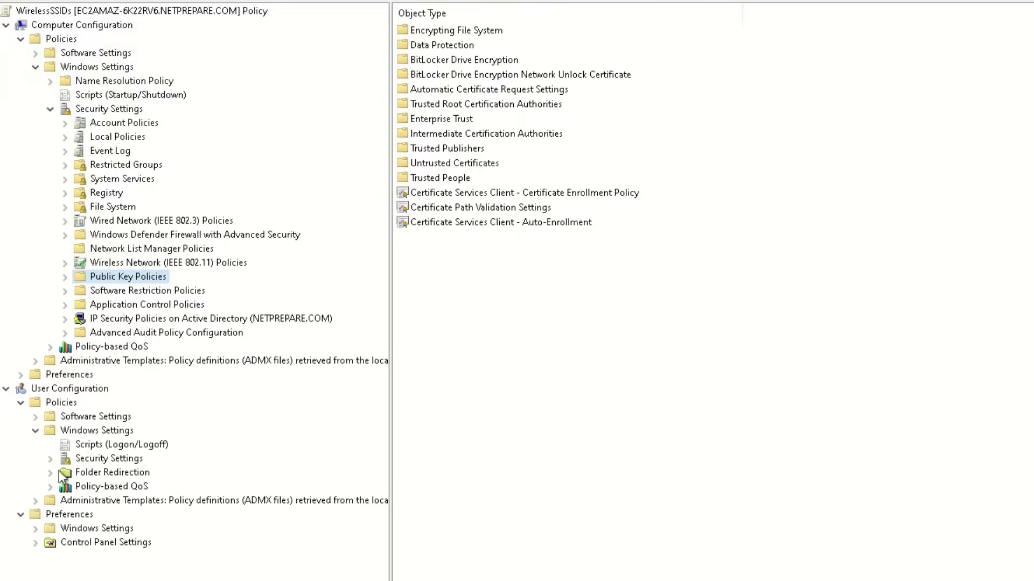
click(50, 458)
click(129, 473)
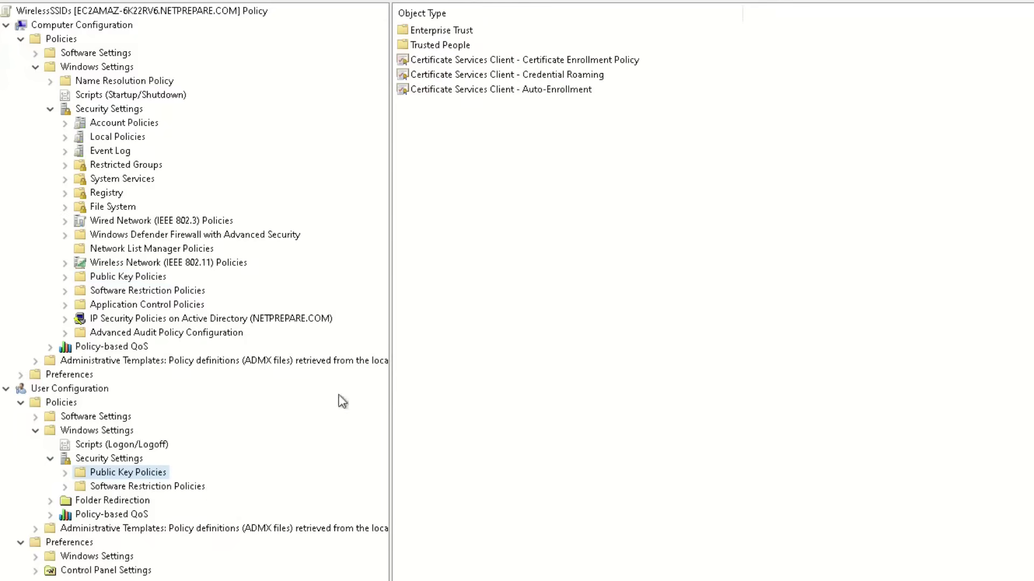
Step: Enable Certificate Services Client - Auto-Enrollment with expired-certificate renewal and template updates
click(521, 64)
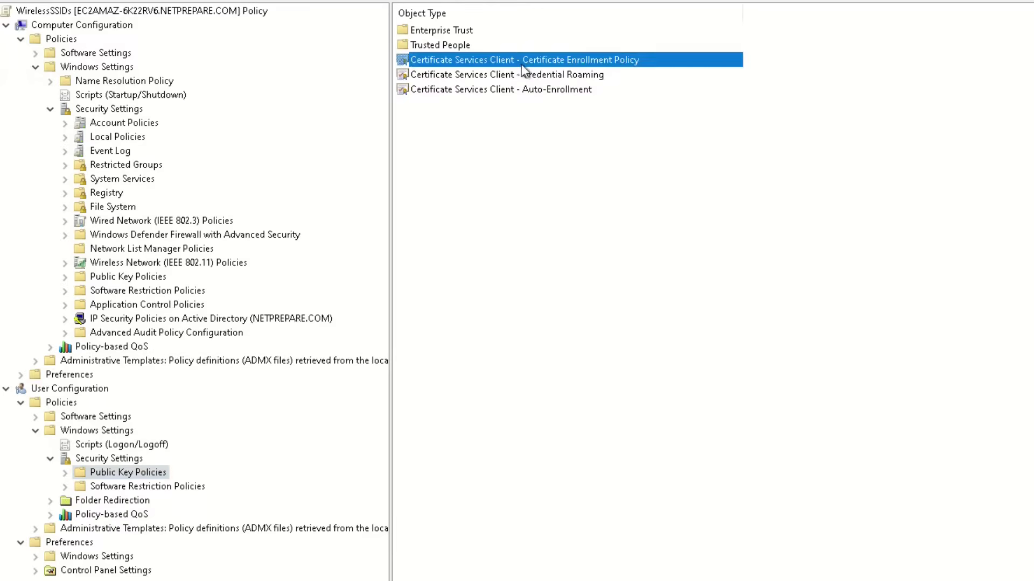
right_click(539, 90)
click(553, 98)
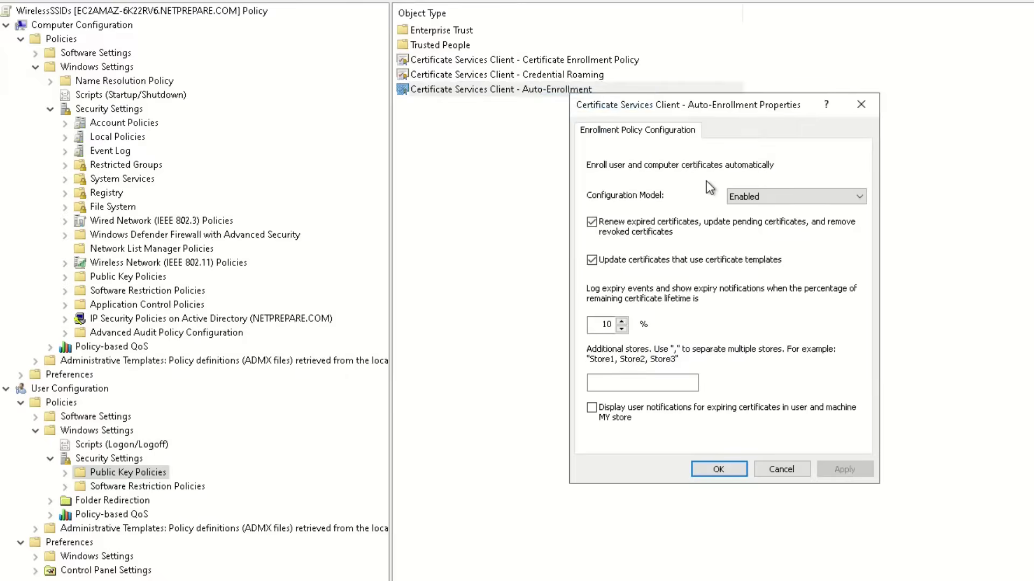
click(719, 470)
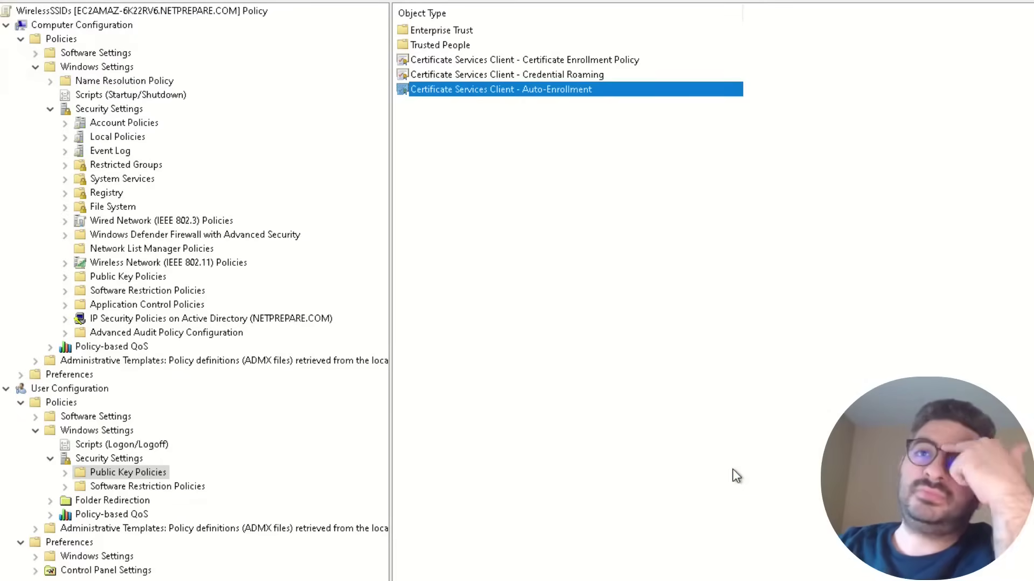
Step: Open the netprepare-corp2 policy properties under Wireless Network (IEEE 802.11) Policies
click(65, 263)
click(117, 267)
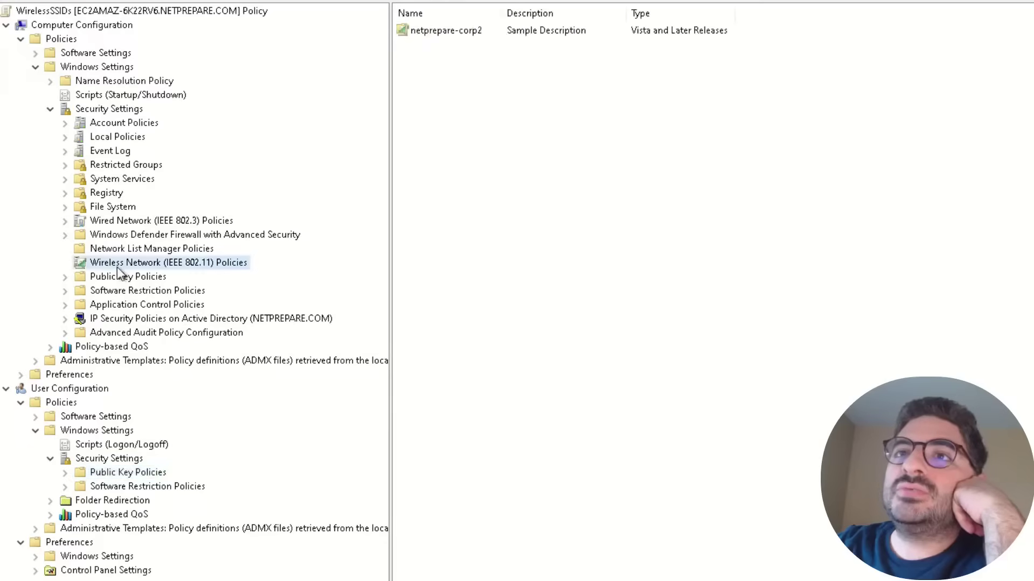
right_click(117, 266)
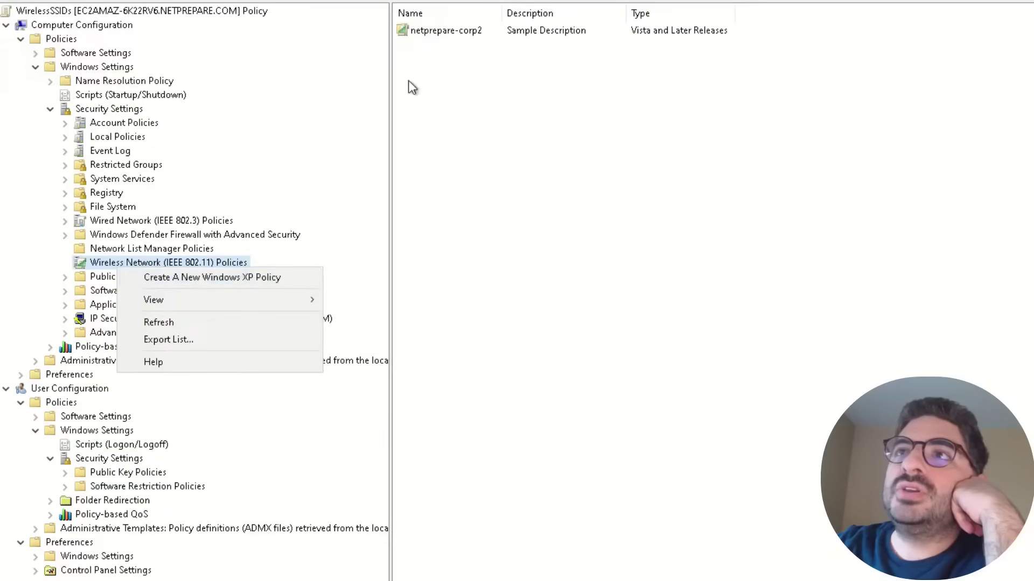
click(438, 31)
click(438, 29)
right_click(437, 32)
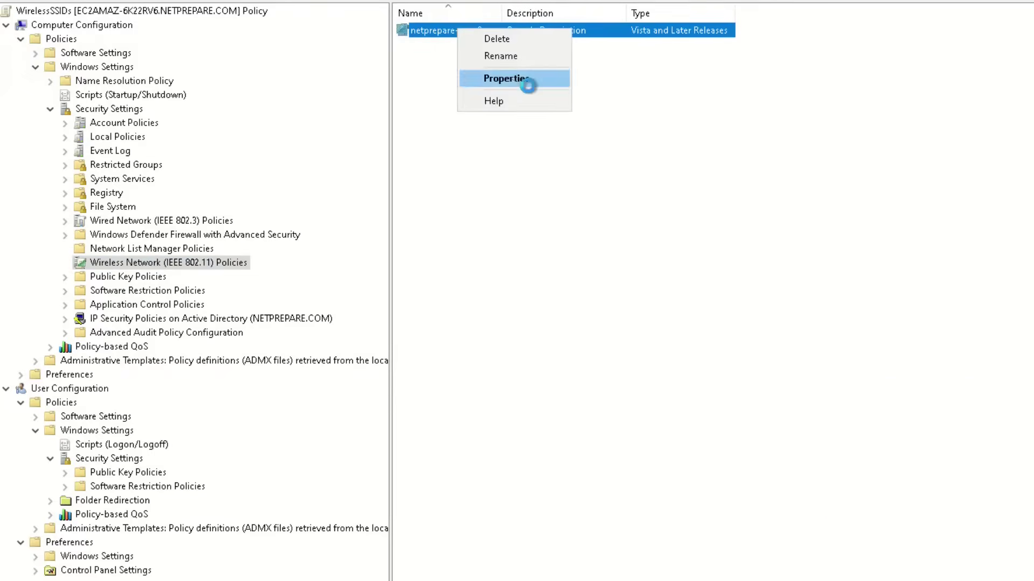
click(497, 77)
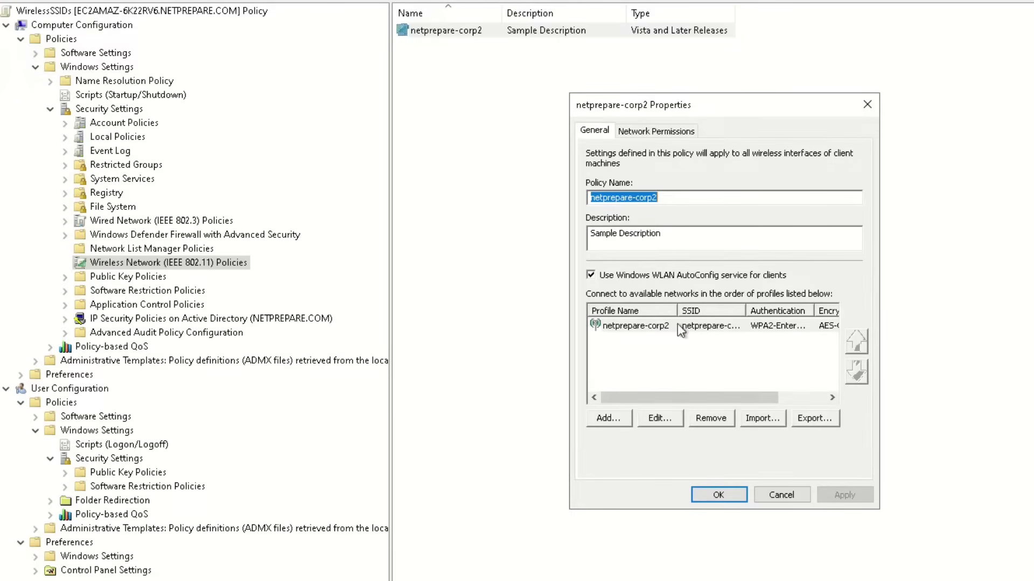
Step: Open the netprepare-corp2 profile for editing after abandoning a new infrastructure profile
click(635, 326)
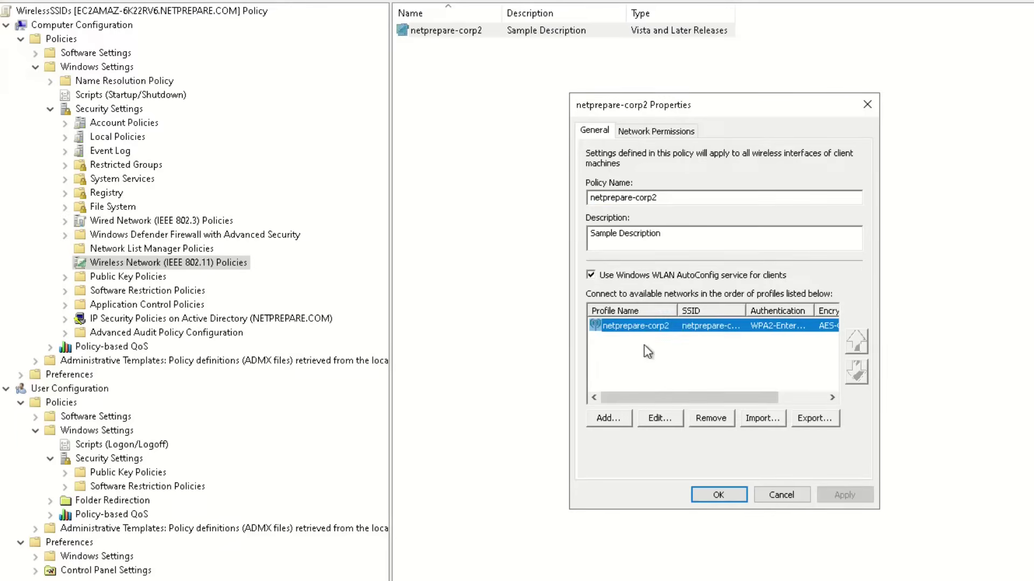
click(626, 418)
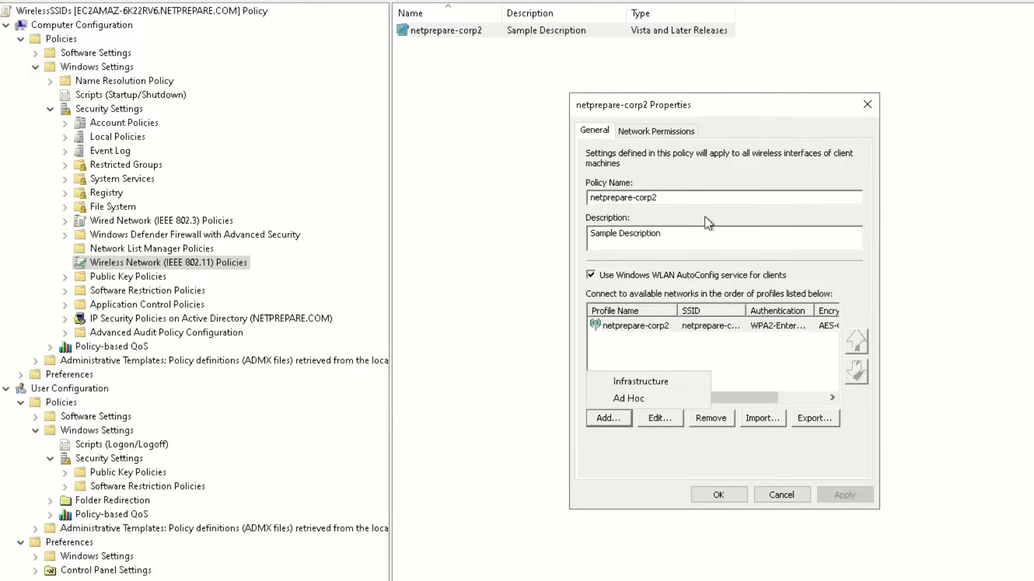
click(654, 384)
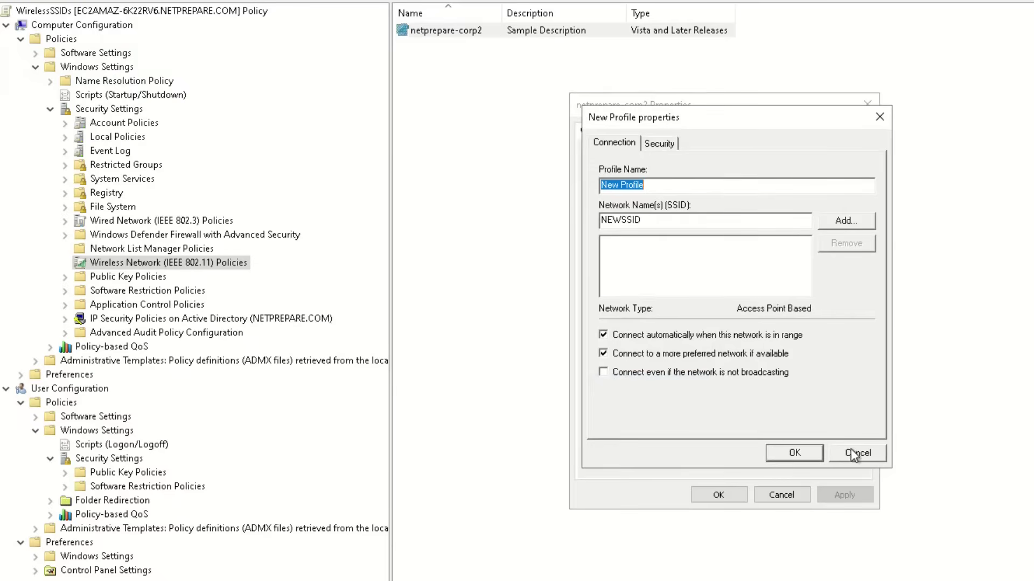
click(853, 454)
click(646, 334)
click(641, 324)
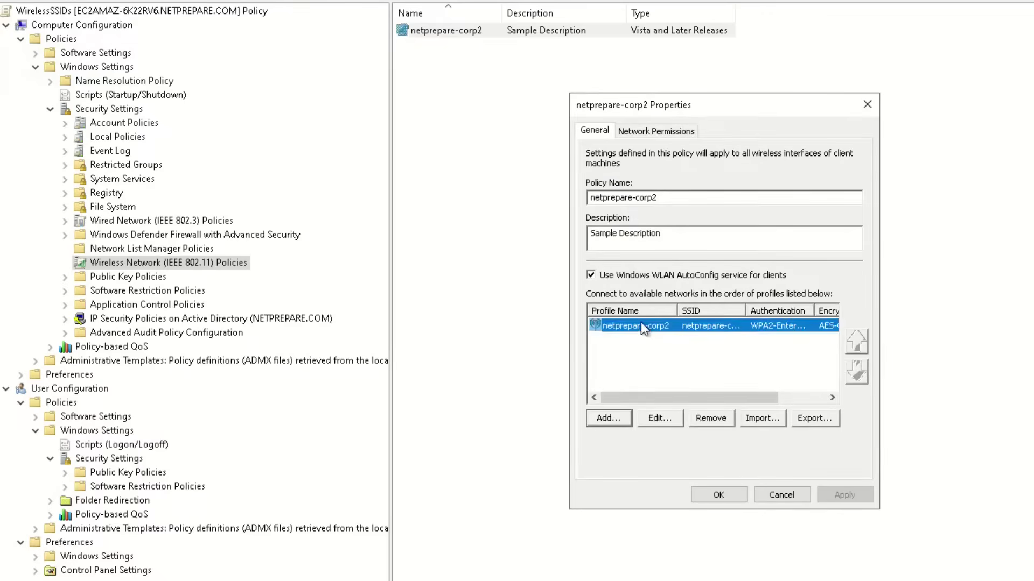
click(664, 425)
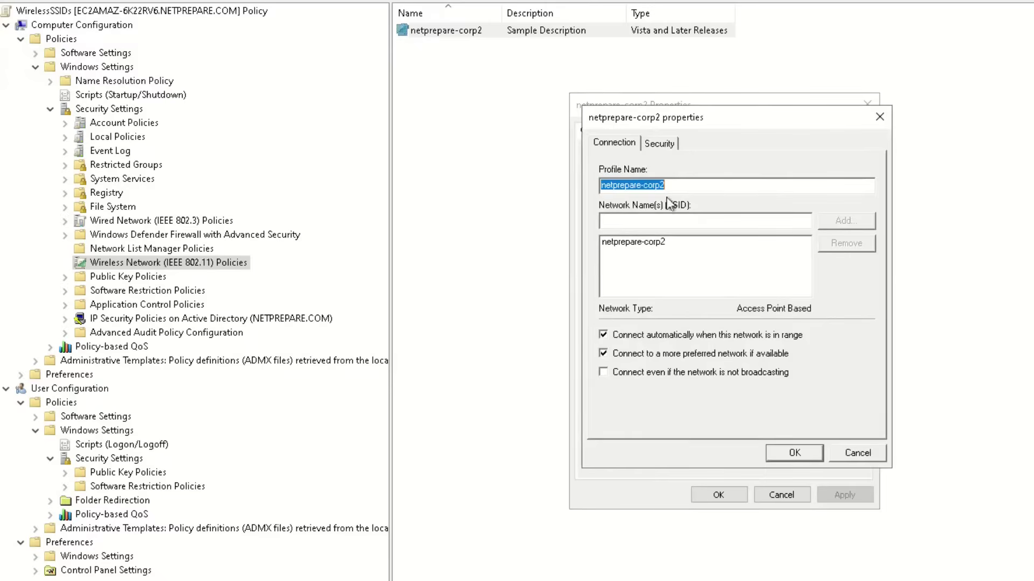
click(650, 220)
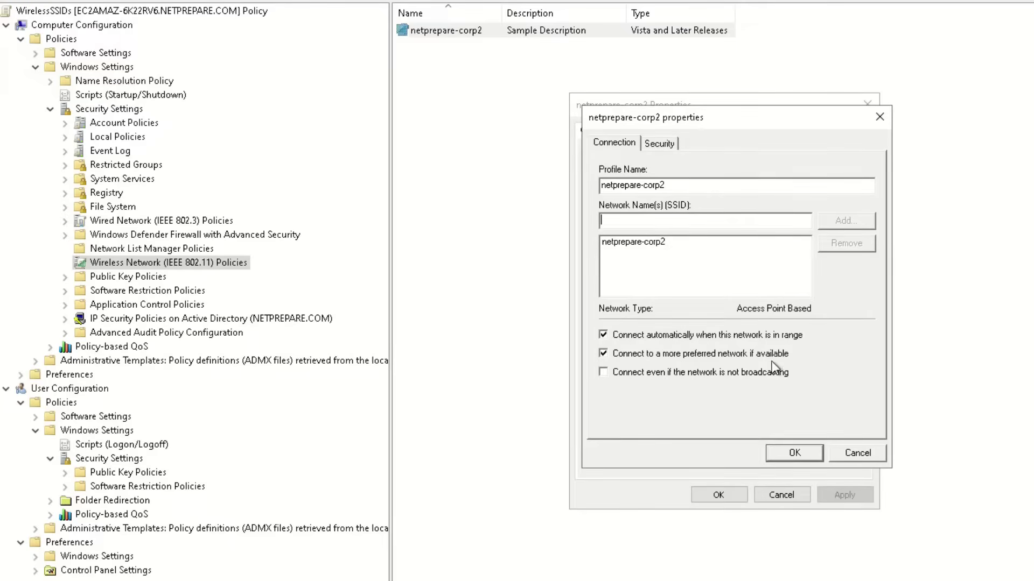
click(663, 143)
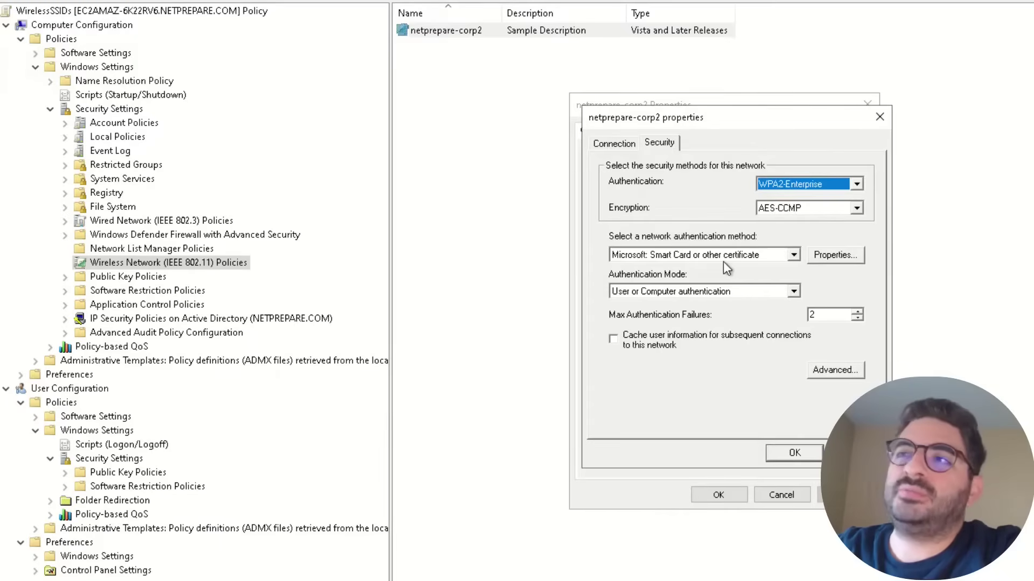
click(793, 257)
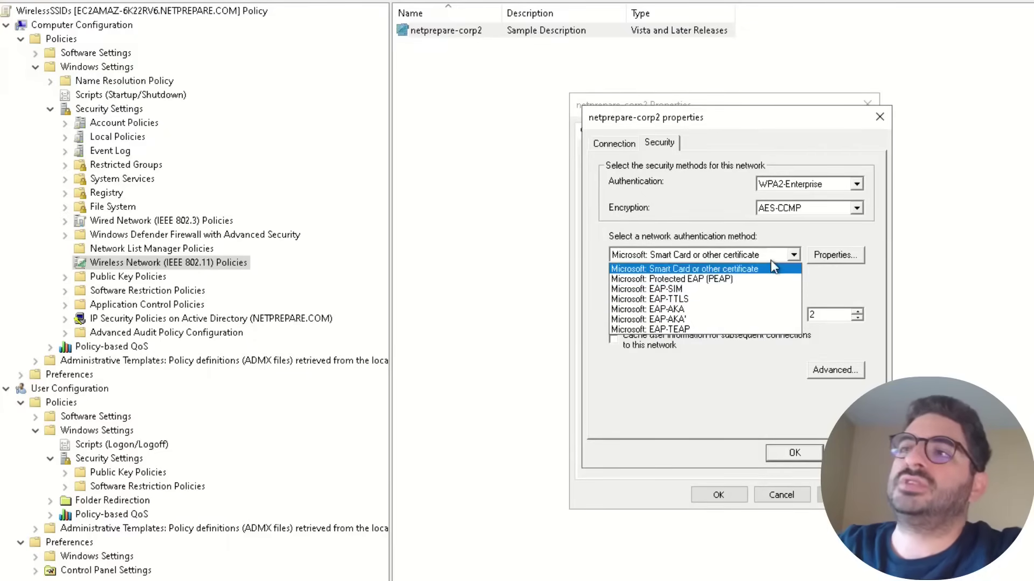
click(817, 270)
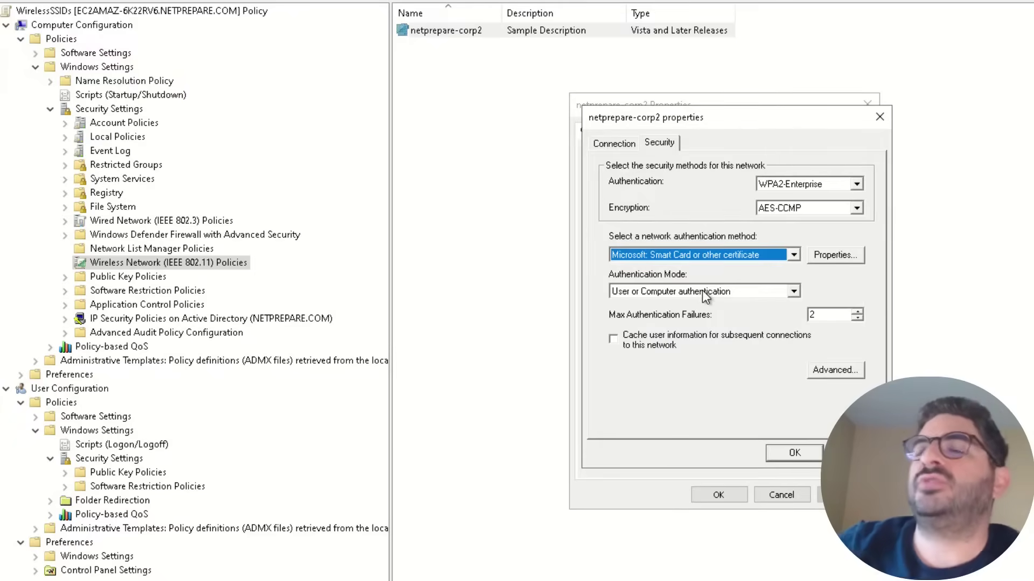
click(823, 260)
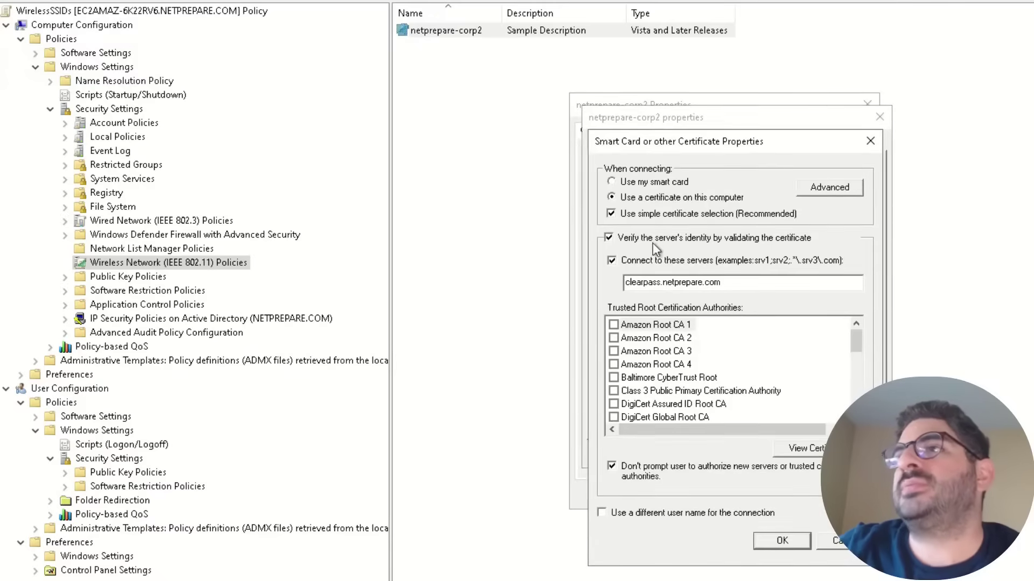
Step: Inspect the clearpass.netprepare.com server name, leaving server identity verification enabled
double_click(668, 284)
click(668, 284)
double_click(668, 284)
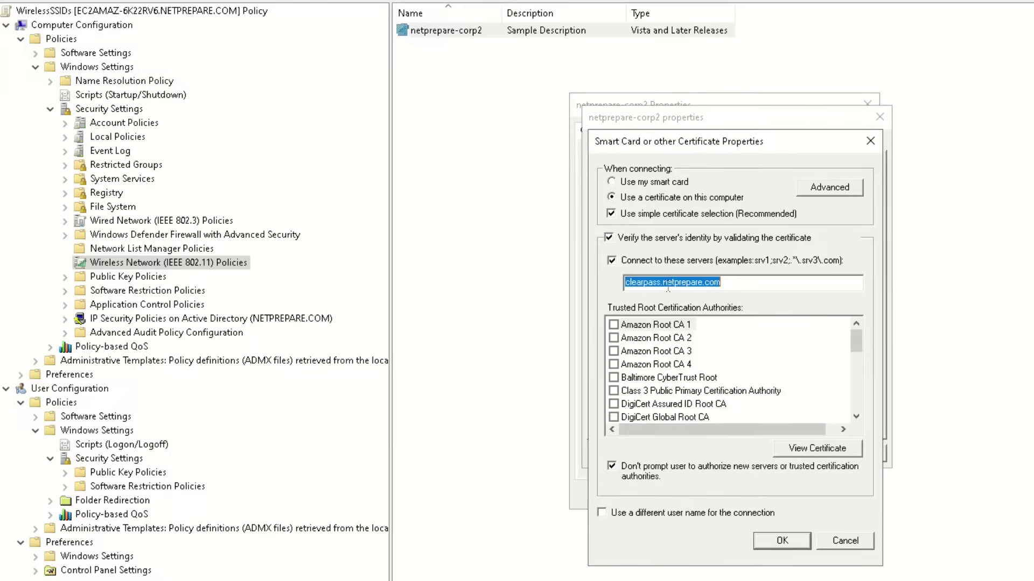
click(615, 240)
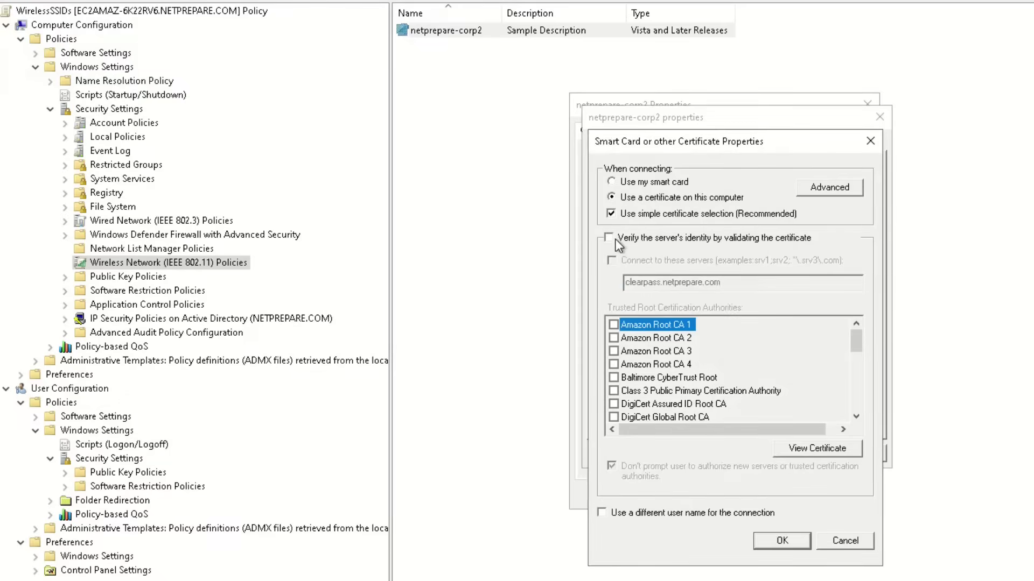
click(615, 240)
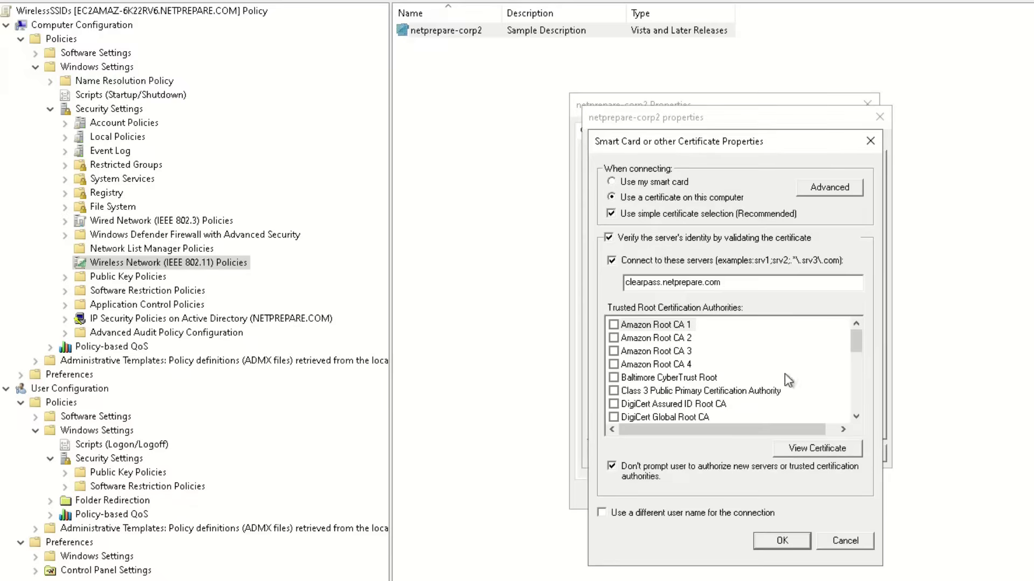
scroll(754, 394, down, 5)
scroll(753, 395, down, 1)
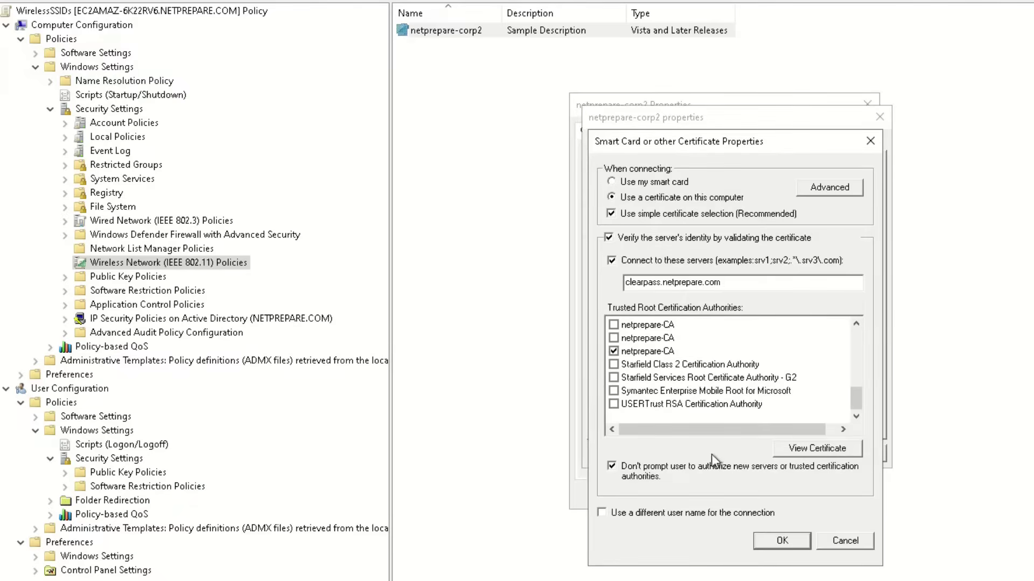
scroll(742, 372, up, 1)
Step: Review the advanced certificate selection and advanced security settings, closing both unchanged
click(823, 193)
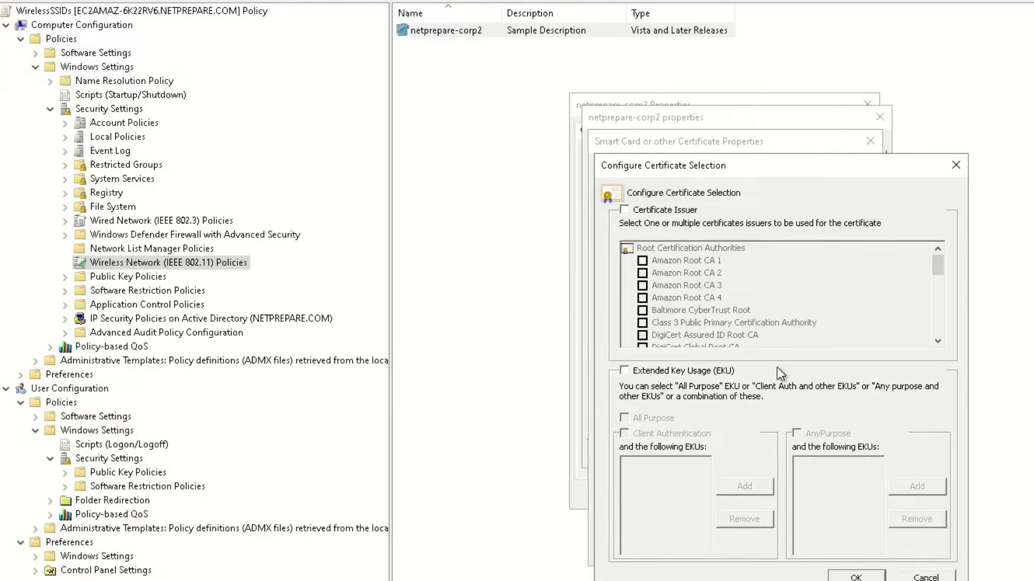
click(926, 576)
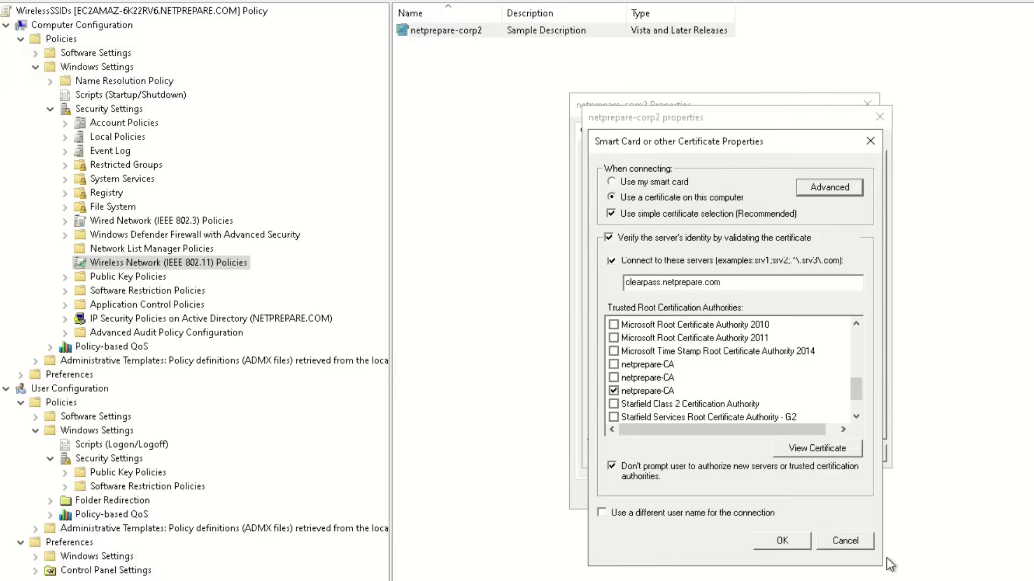
click(855, 541)
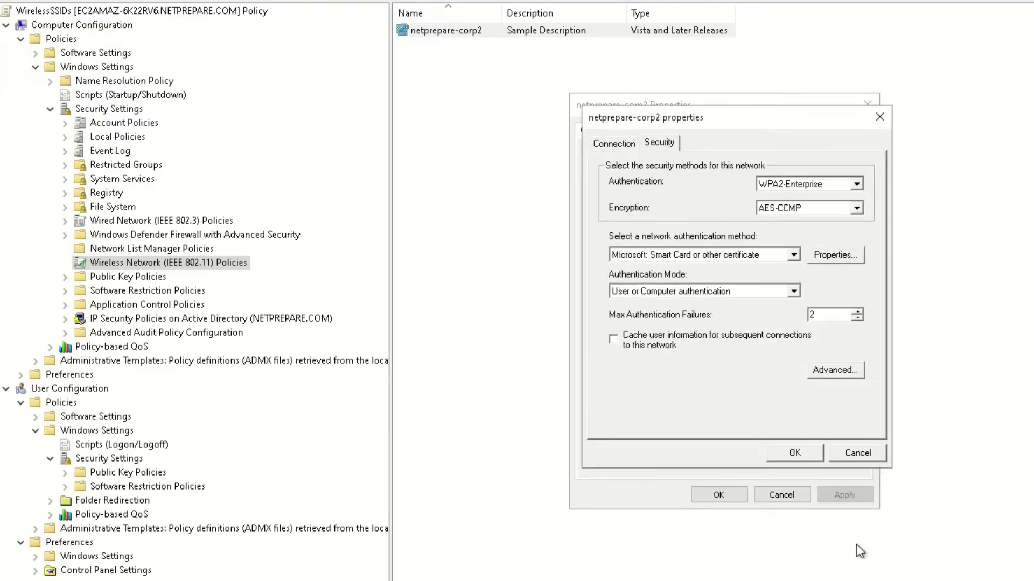
click(824, 370)
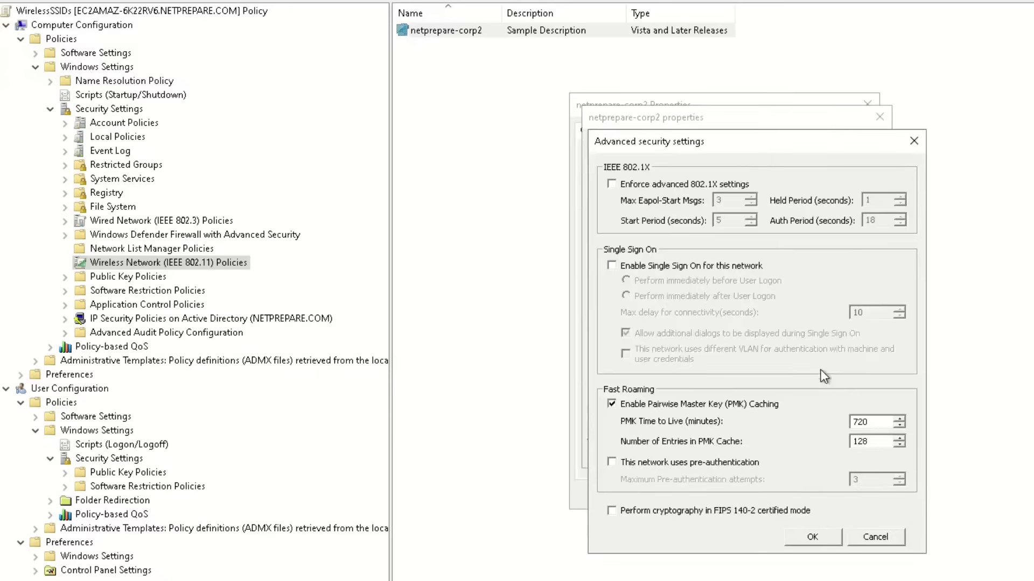
click(896, 537)
Step: Cancel out of the profile and policy properties and show Wired Network (IEEE 802.3) Policies
key(Escape)
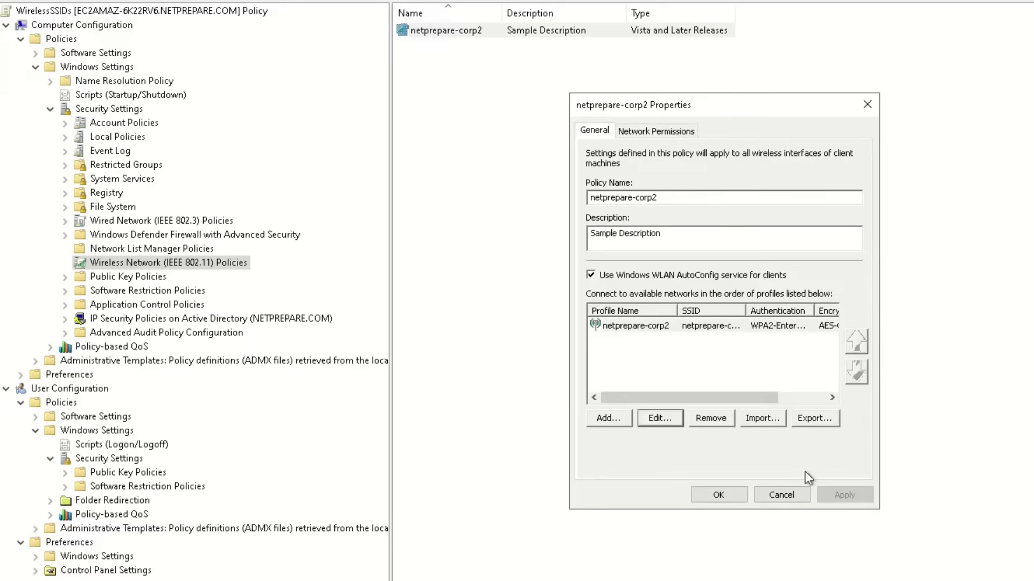
click(758, 494)
click(161, 220)
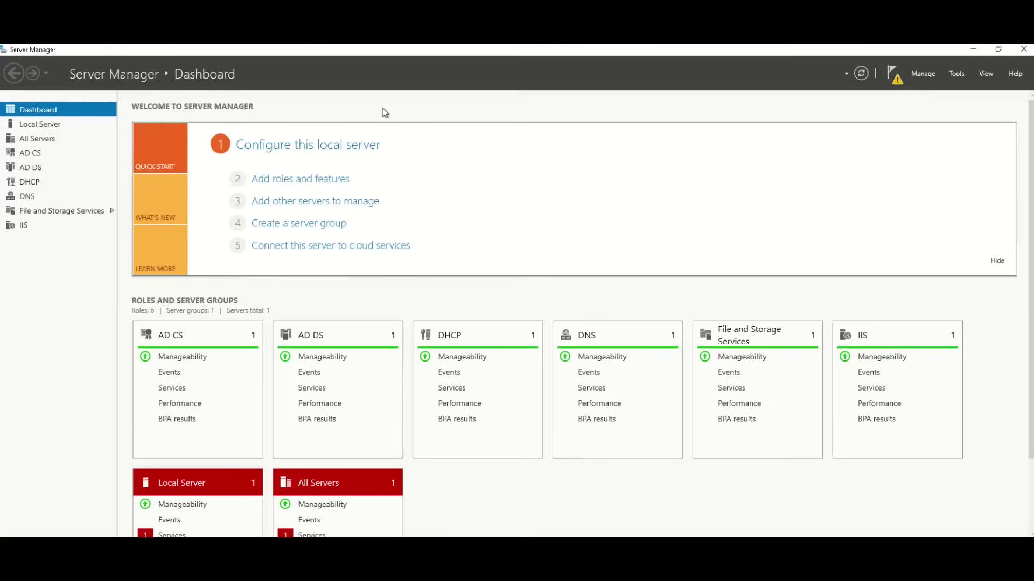
Step: Open the Certification Authority console from Server Manager Tools and maximize it
click(961, 73)
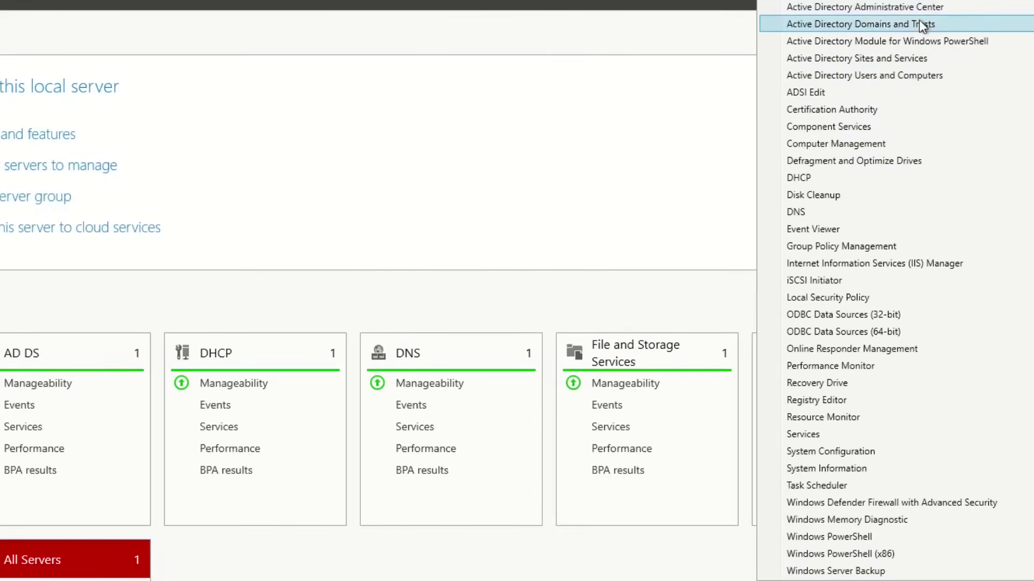
click(915, 112)
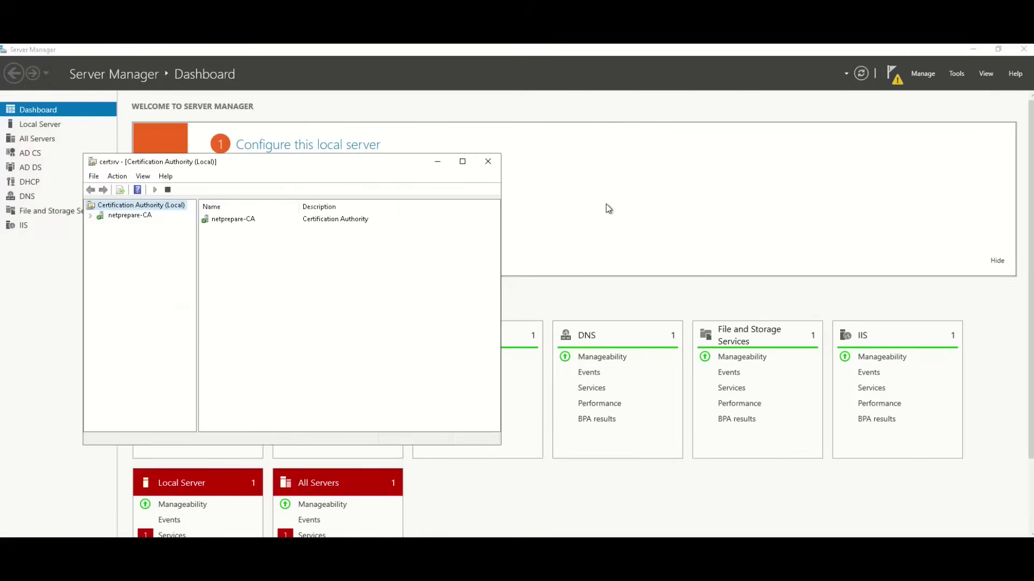
click(461, 163)
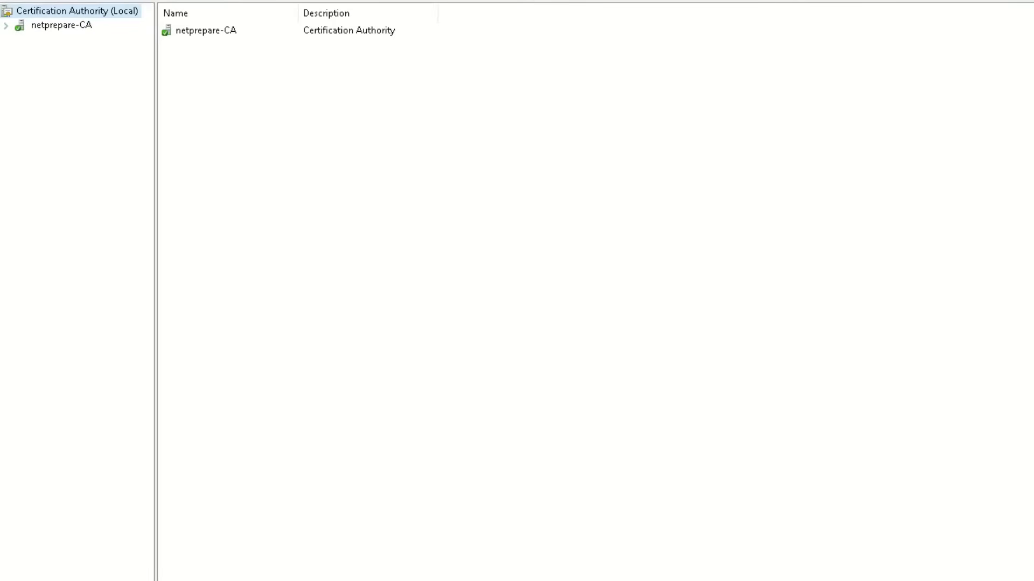
Step: Show netprepare-CA's issued templates and browse Certificate Template to Issue without adding any
click(5, 25)
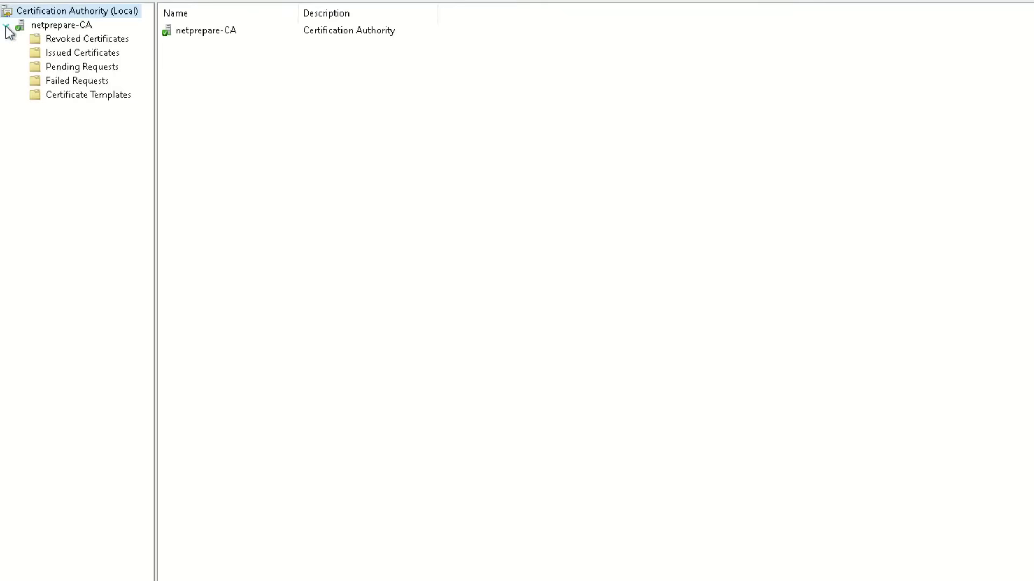
click(59, 96)
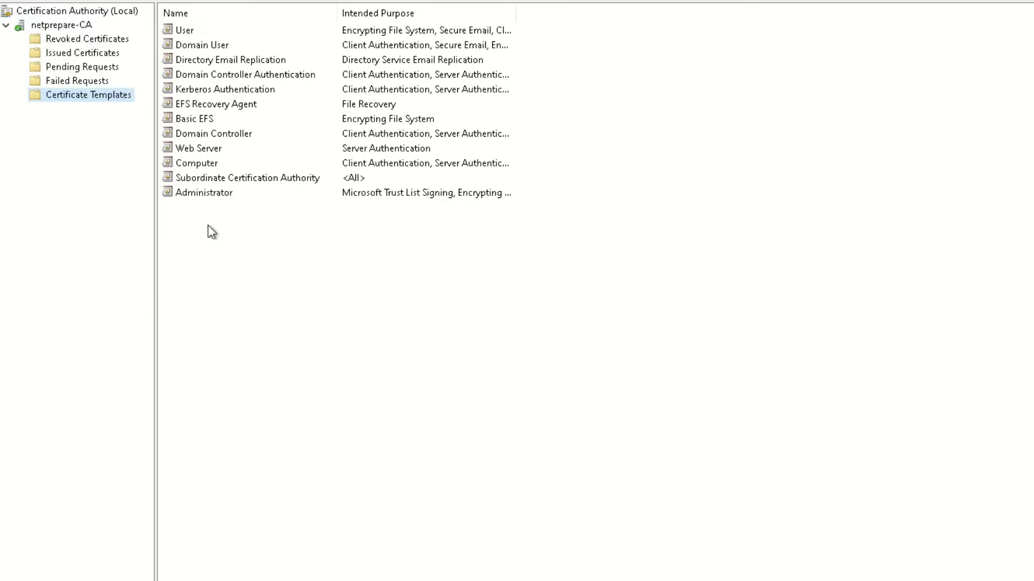
click(198, 168)
right_click(215, 257)
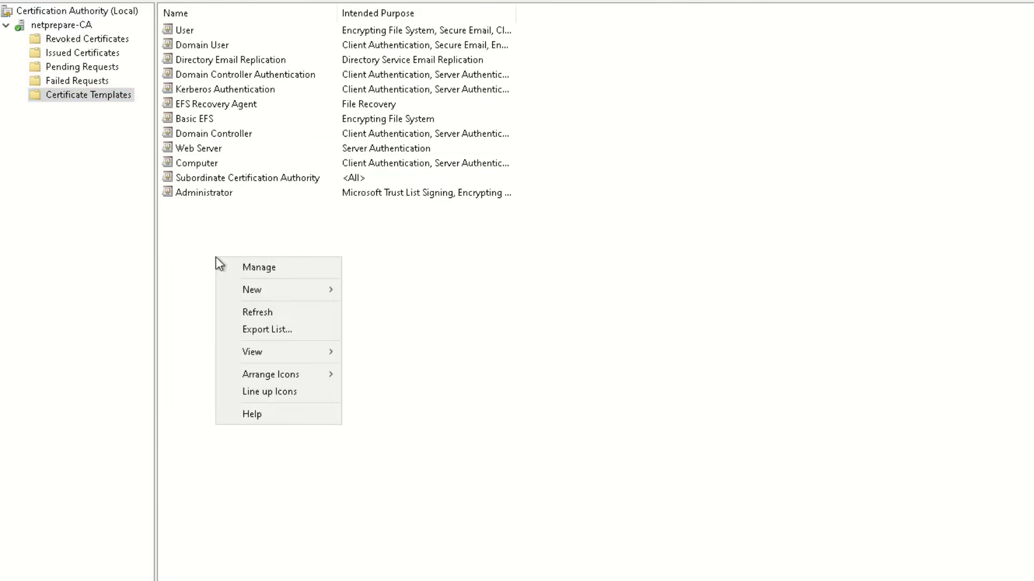
mouse_move(252, 290)
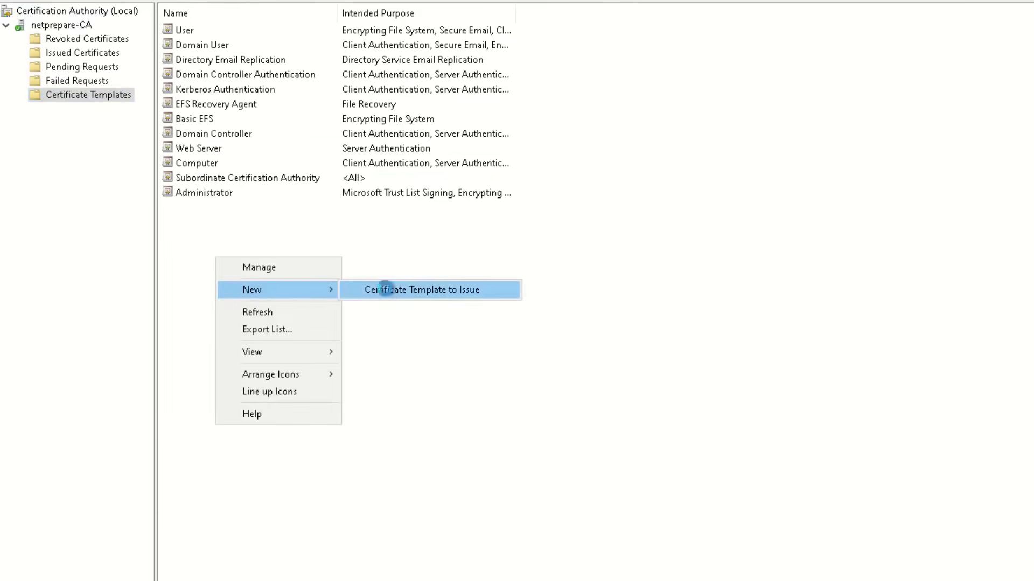
click(389, 289)
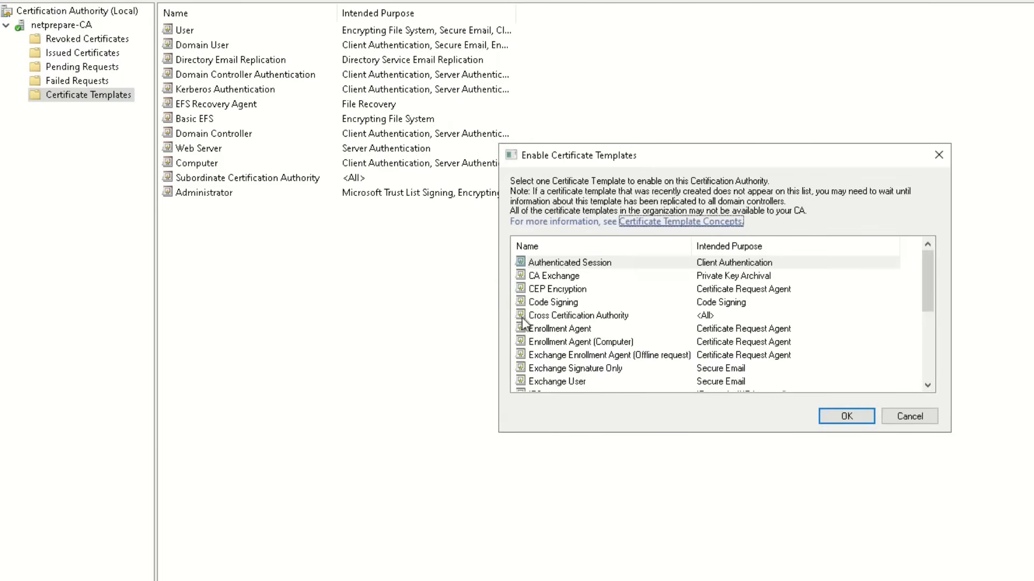
scroll(570, 283, down, 4)
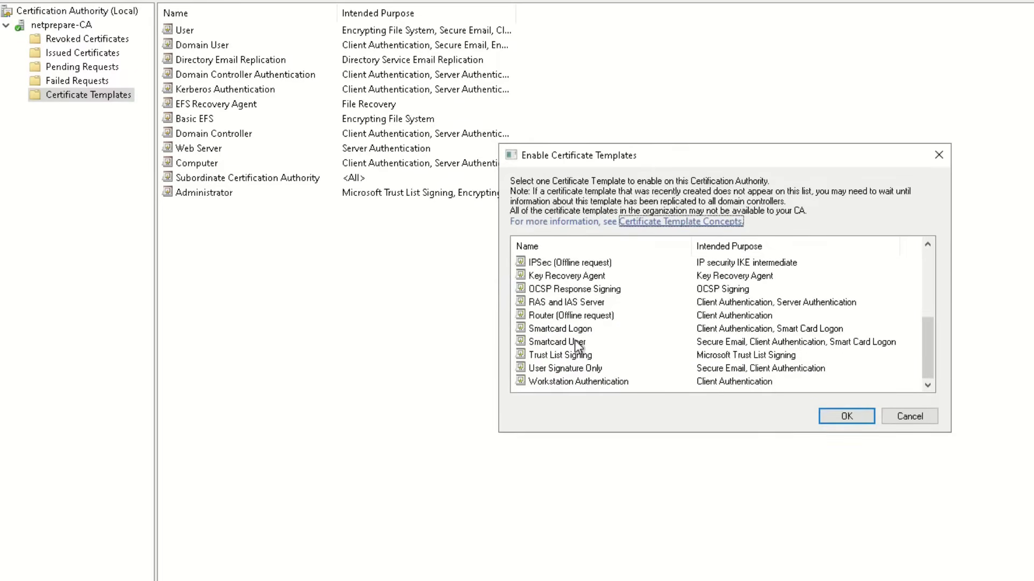
scroll(574, 365, up, 4)
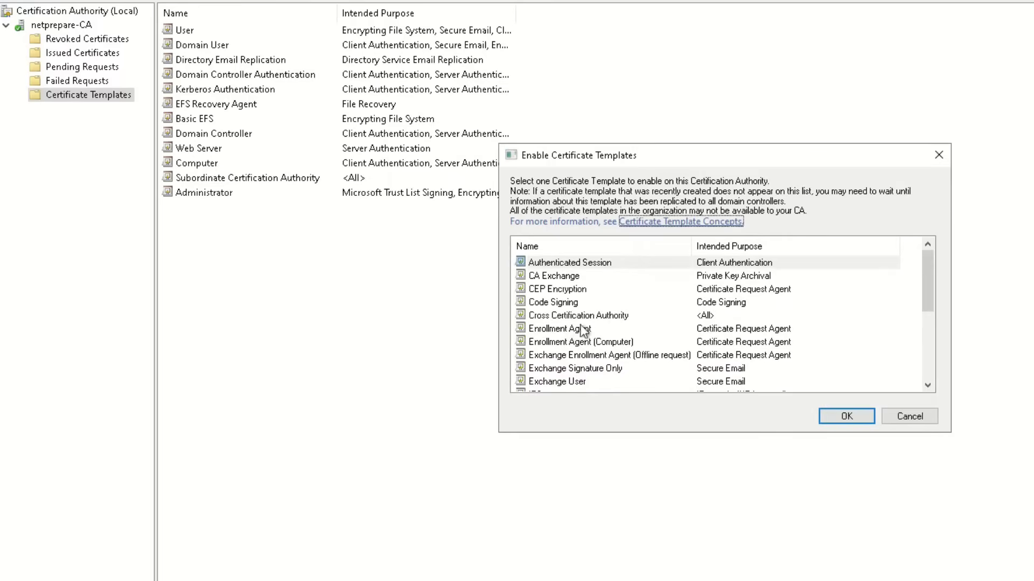
scroll(579, 330, down, 2)
scroll(581, 334, down, 2)
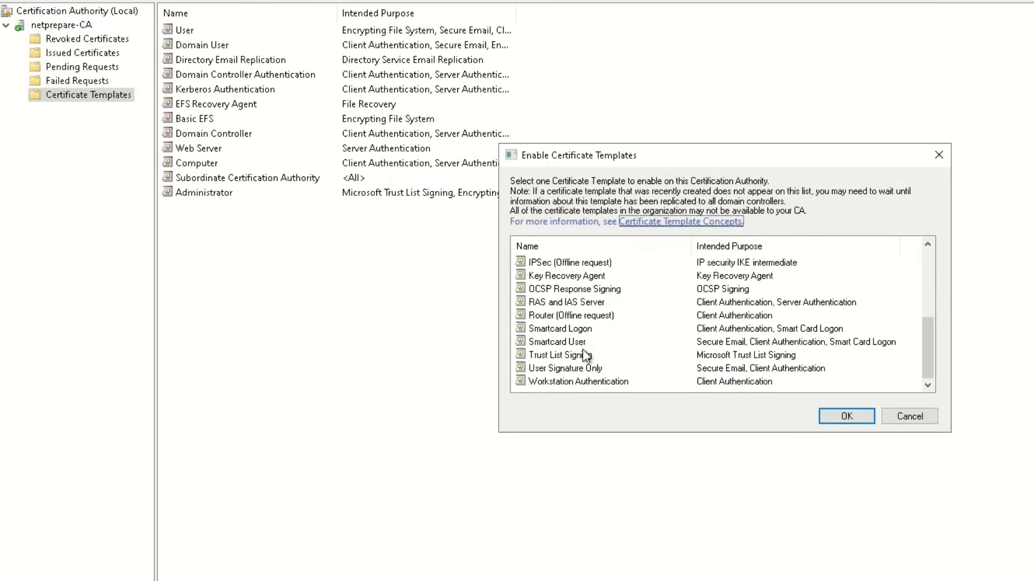
scroll(583, 350, up, 4)
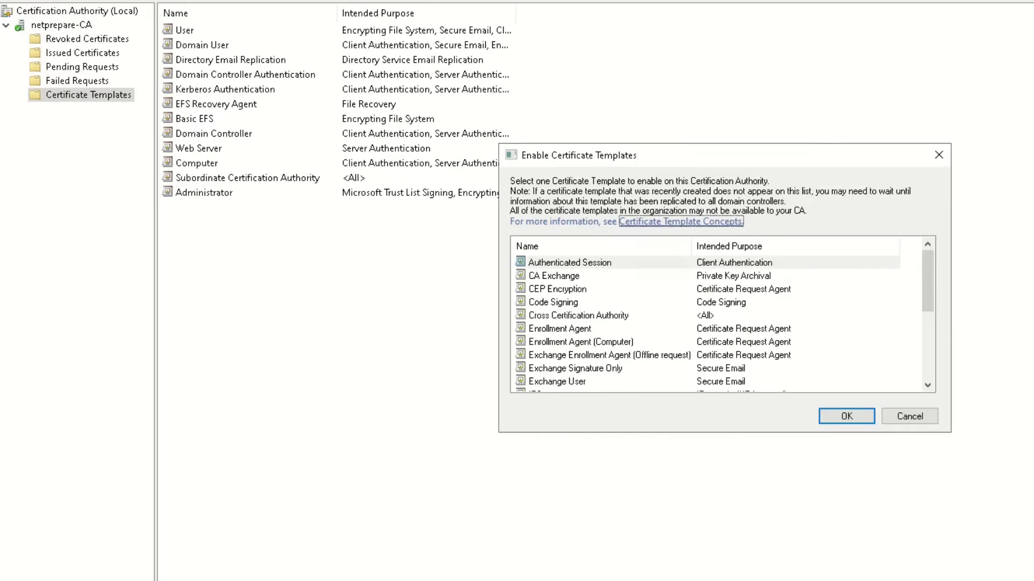
click(919, 412)
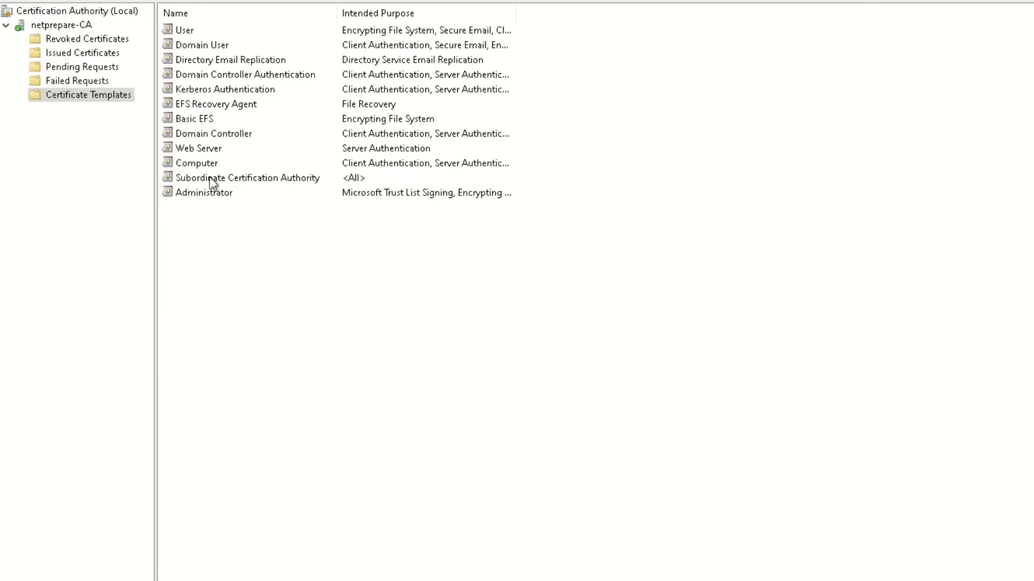
Step: Select the Domain User template and bring up the templates list actions
click(193, 45)
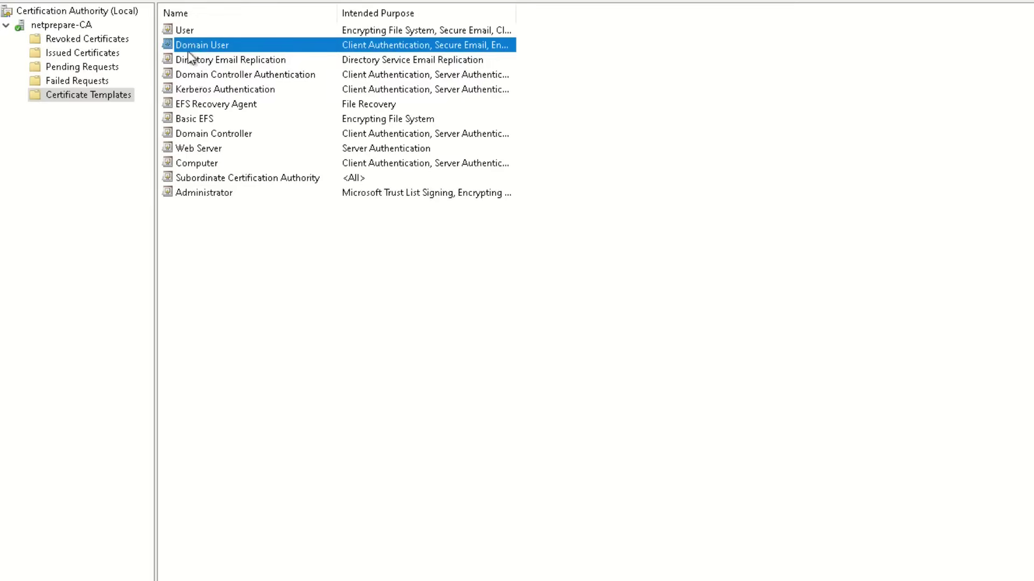
click(186, 31)
right_click(306, 307)
Step: Open the Certificate Templates Console and the Domain User template's properties
click(325, 314)
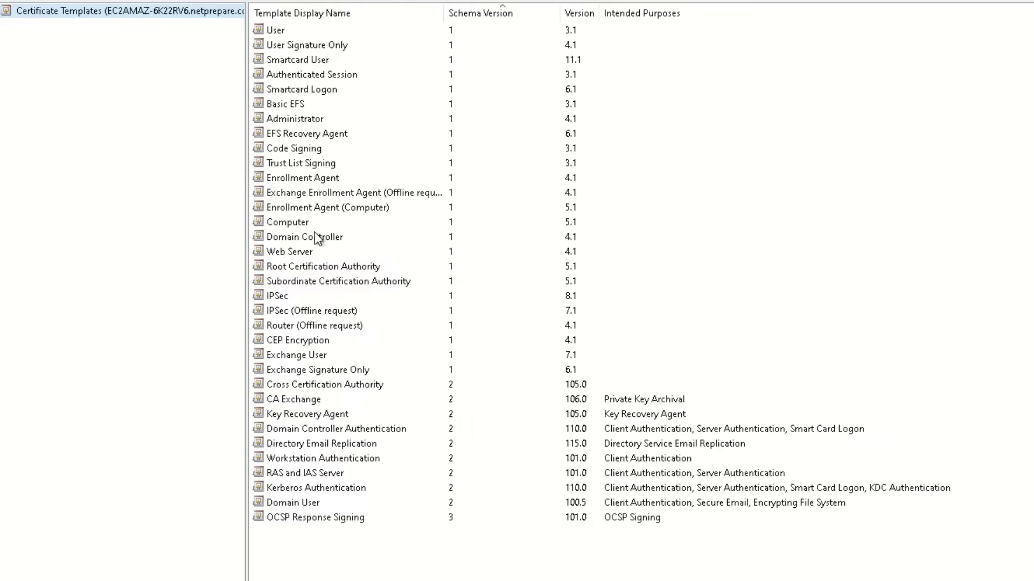
click(292, 242)
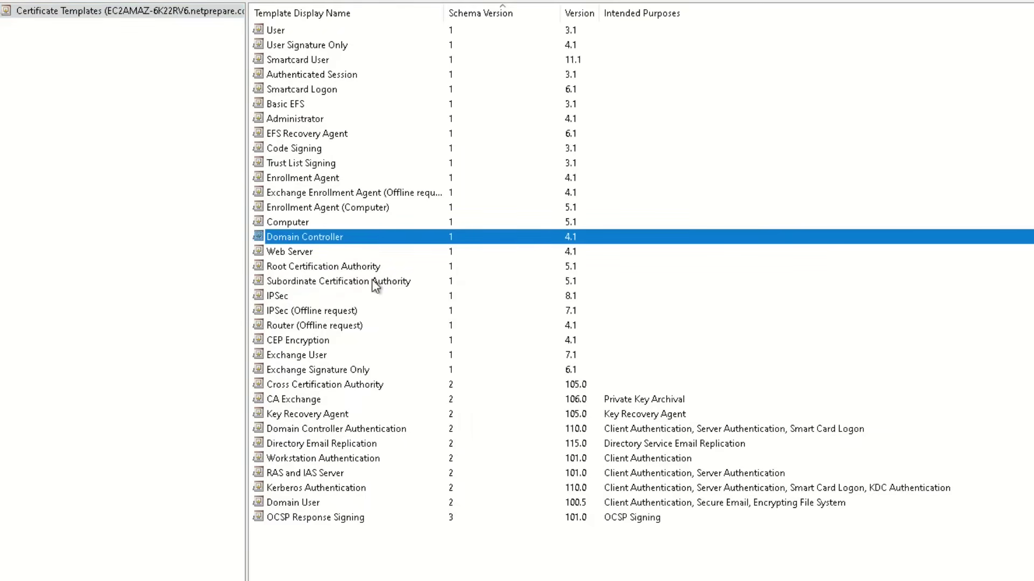
click(312, 504)
right_click(311, 505)
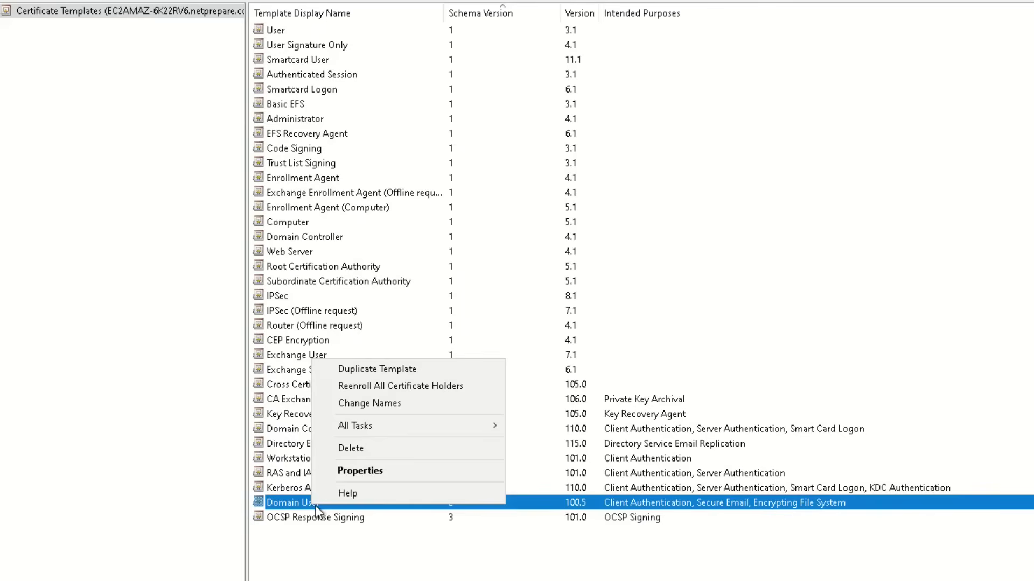
click(357, 473)
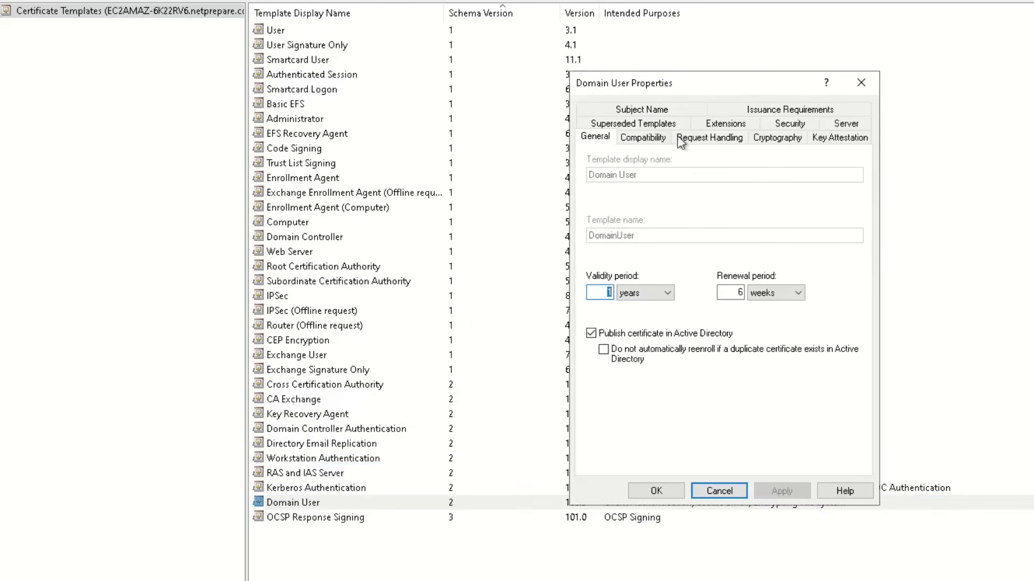
drag(670, 78, 462, 60)
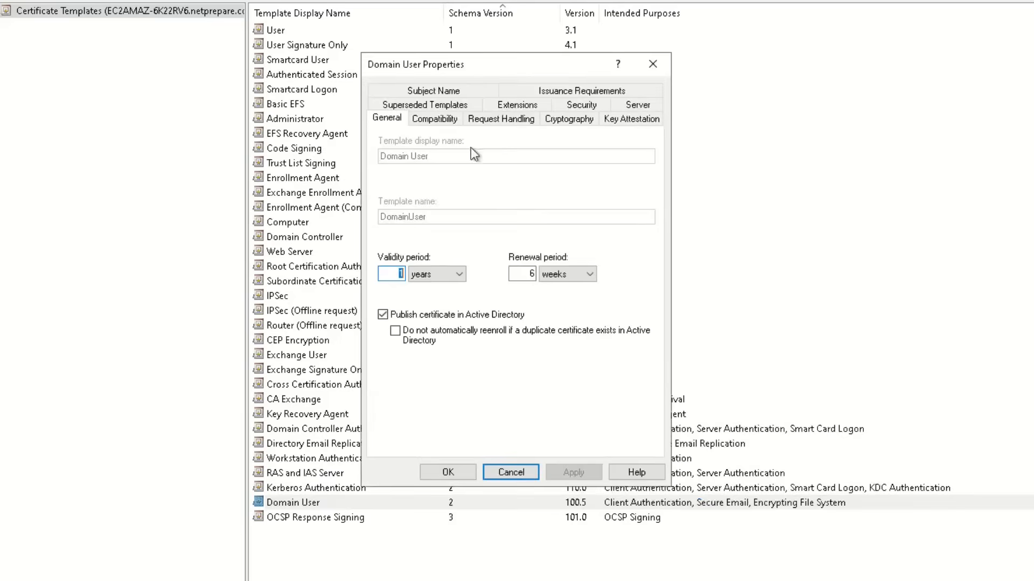
Step: Browse the Compatibility, Request Handling, Cryptography, Key Attestation and Server tabs
click(434, 119)
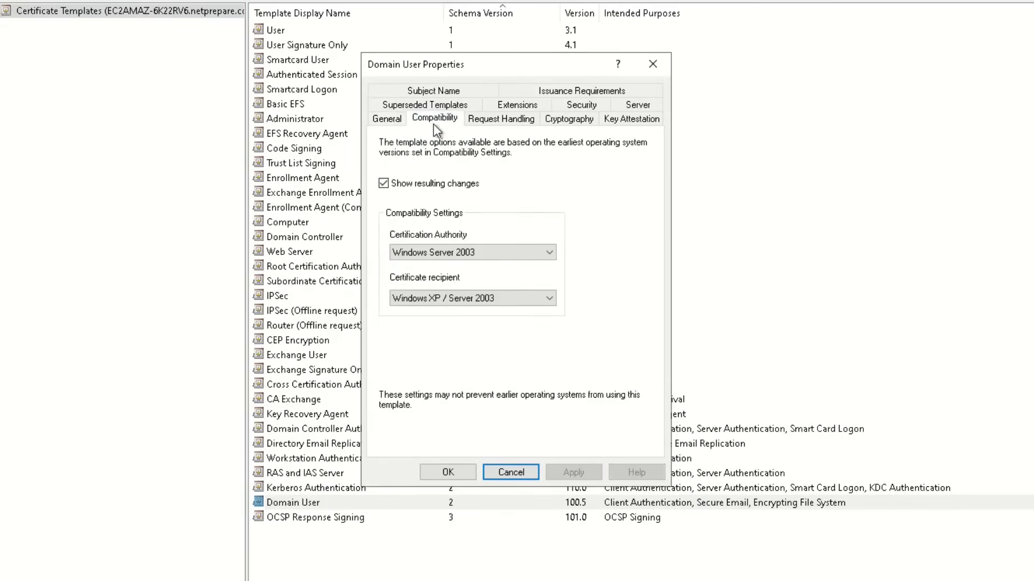
click(495, 122)
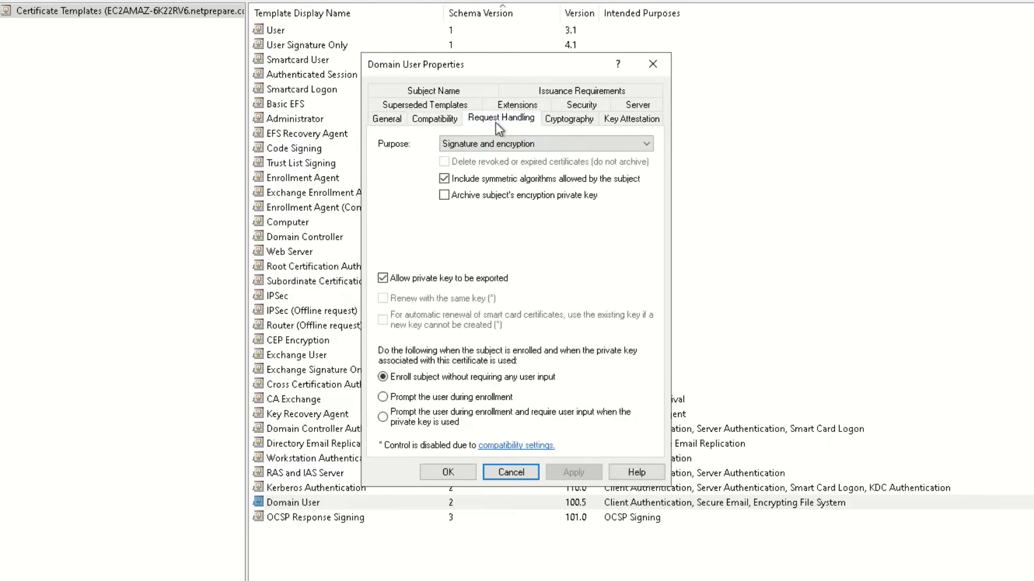
click(558, 120)
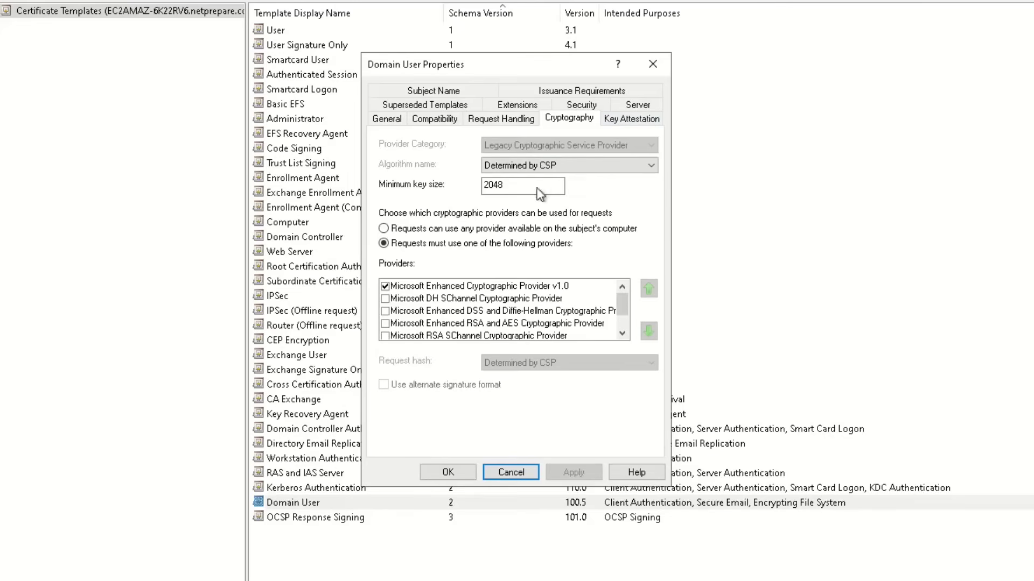
click(626, 120)
click(625, 108)
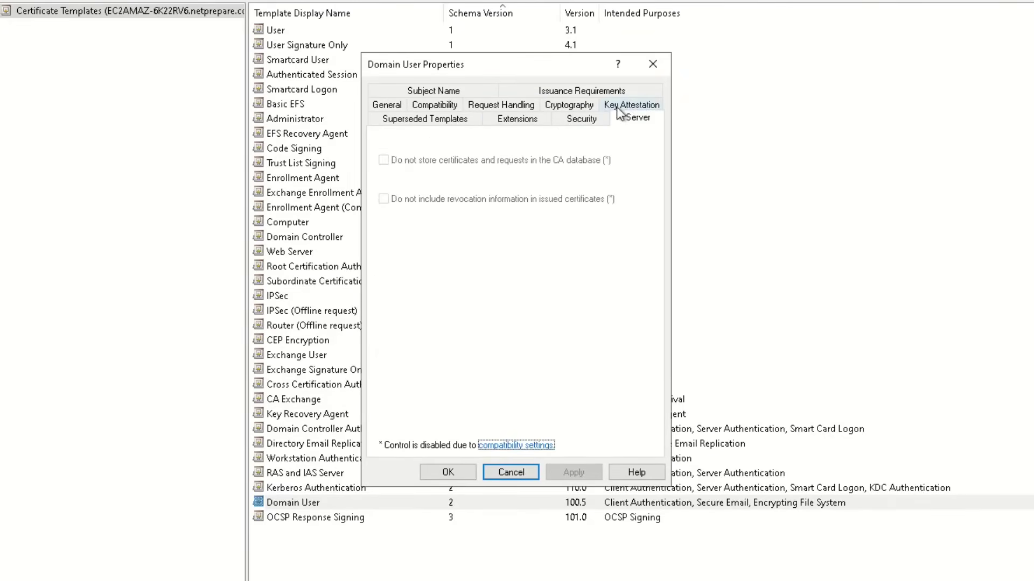
click(595, 118)
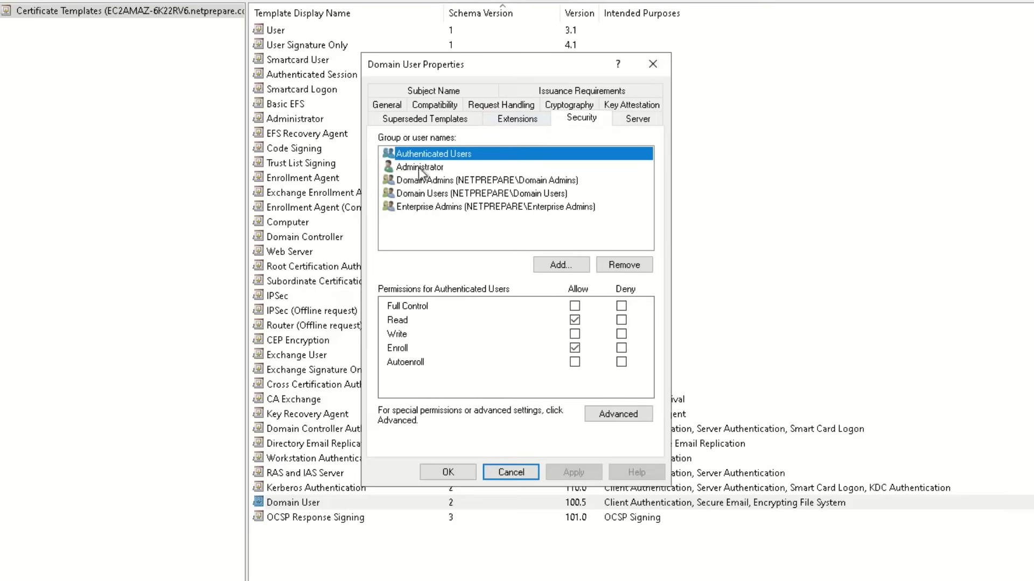
Step: Check Security permissions, confirming Domain Users have Read, Enroll and Autoenroll
click(441, 206)
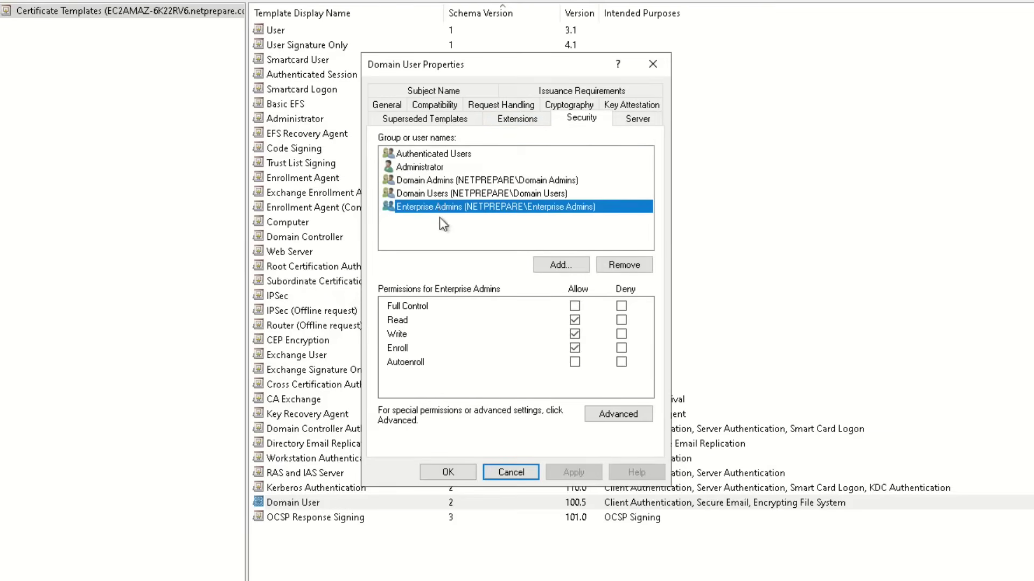
click(423, 195)
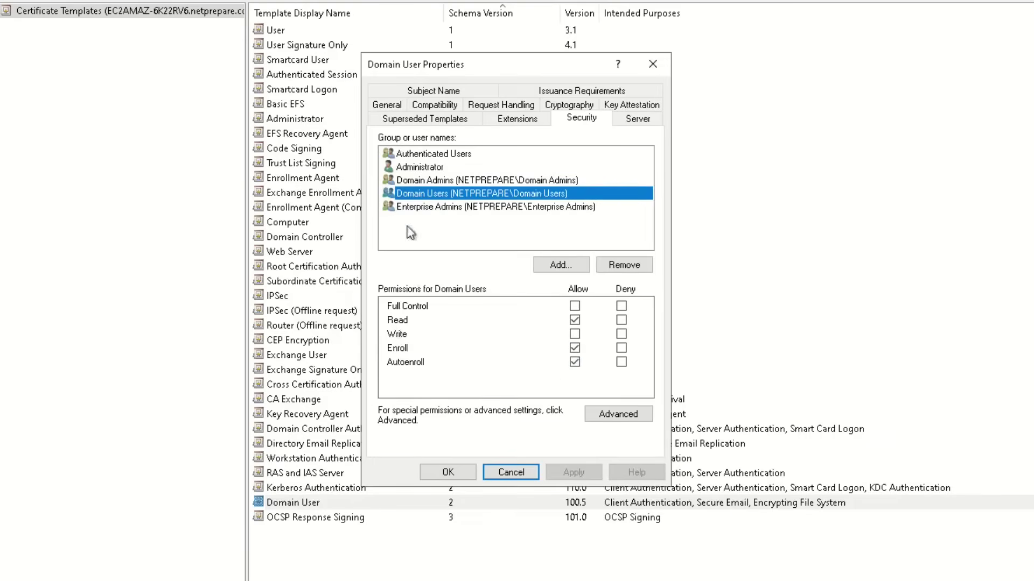
click(415, 181)
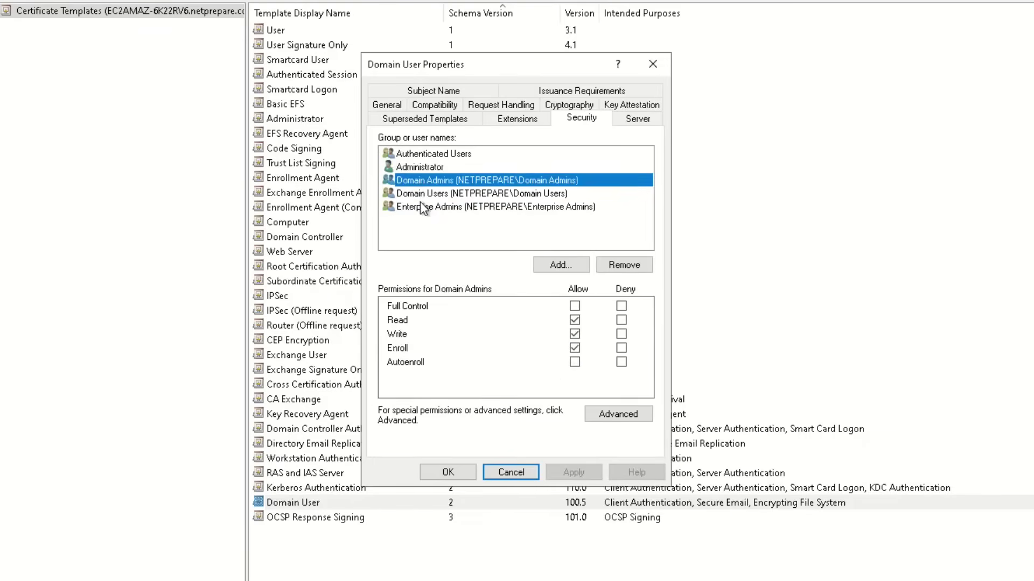
click(419, 204)
click(414, 167)
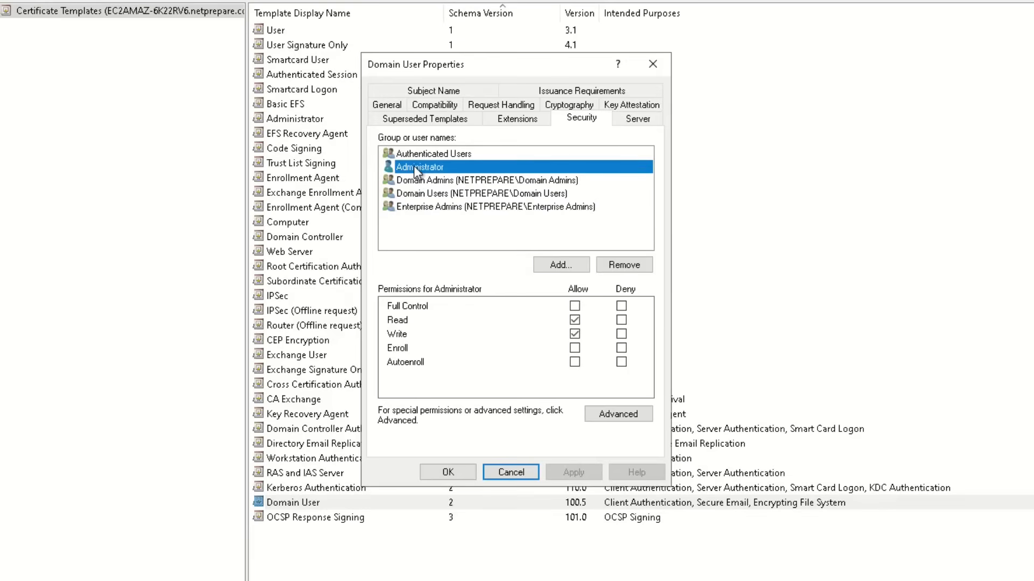
click(412, 154)
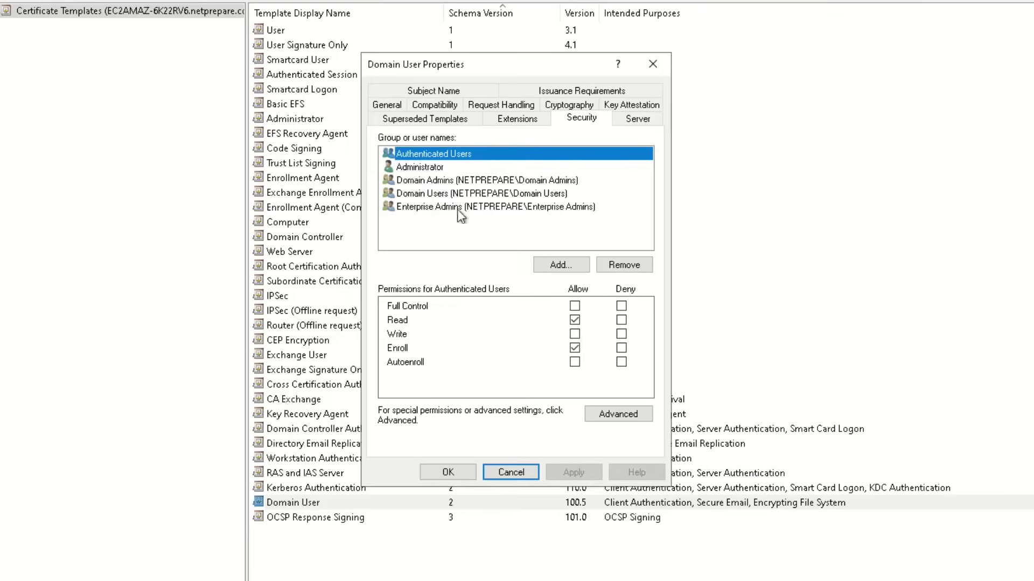
click(463, 193)
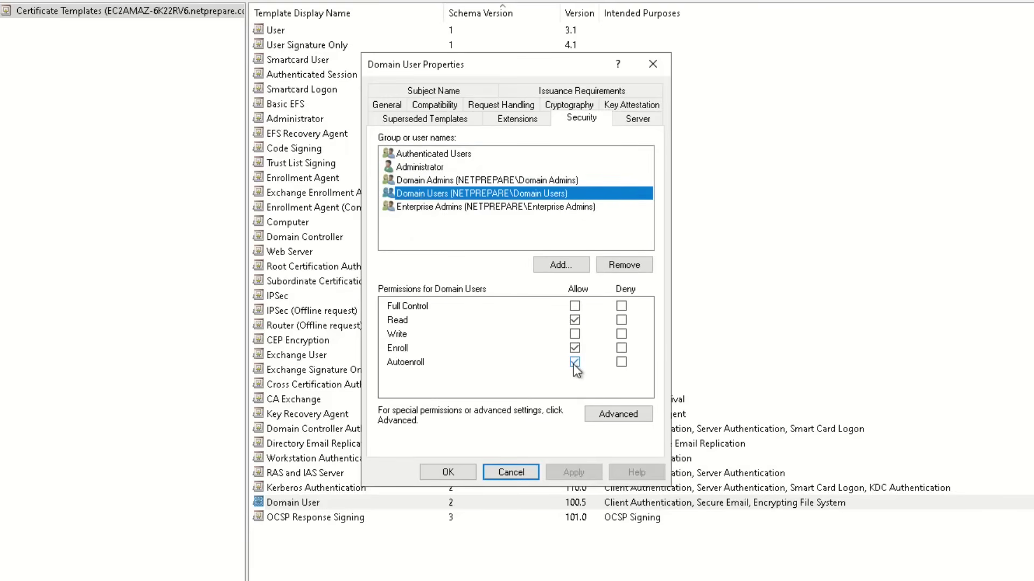
Step: Review Extensions, Superseded Templates, General, Issuance and Subject Name tabs, then cancel
click(517, 120)
click(458, 121)
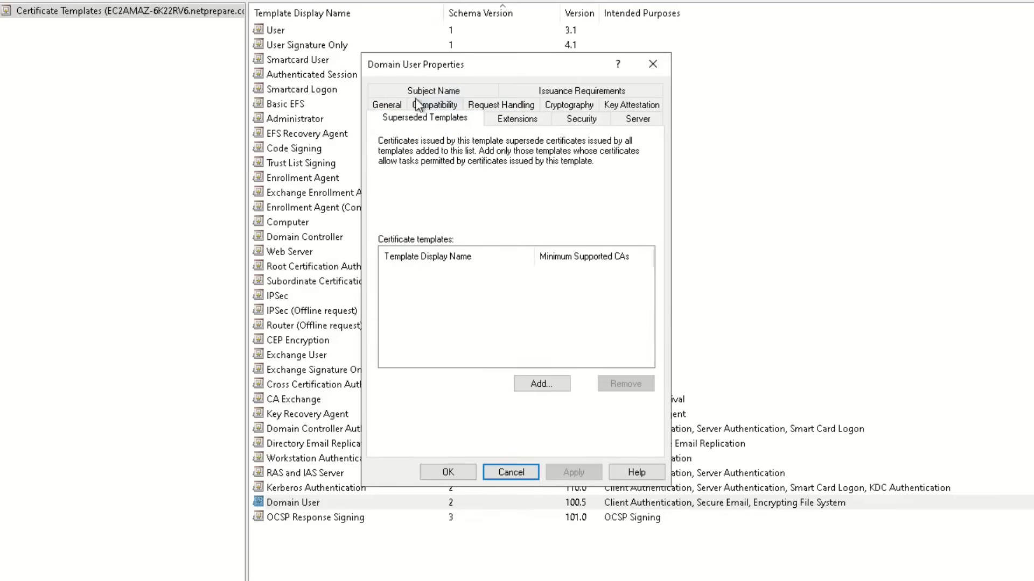
click(396, 104)
click(446, 103)
click(522, 105)
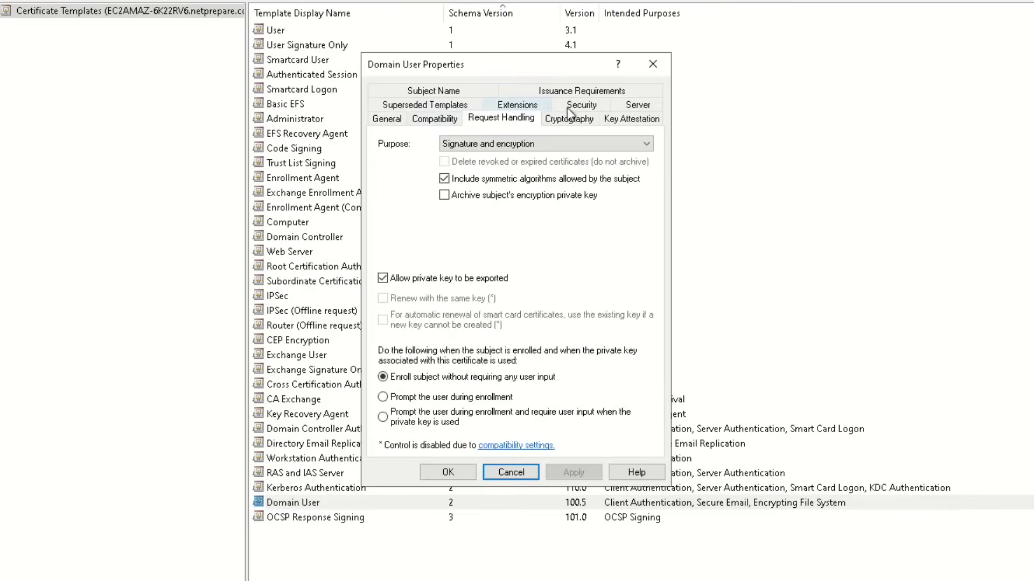
click(572, 107)
click(616, 107)
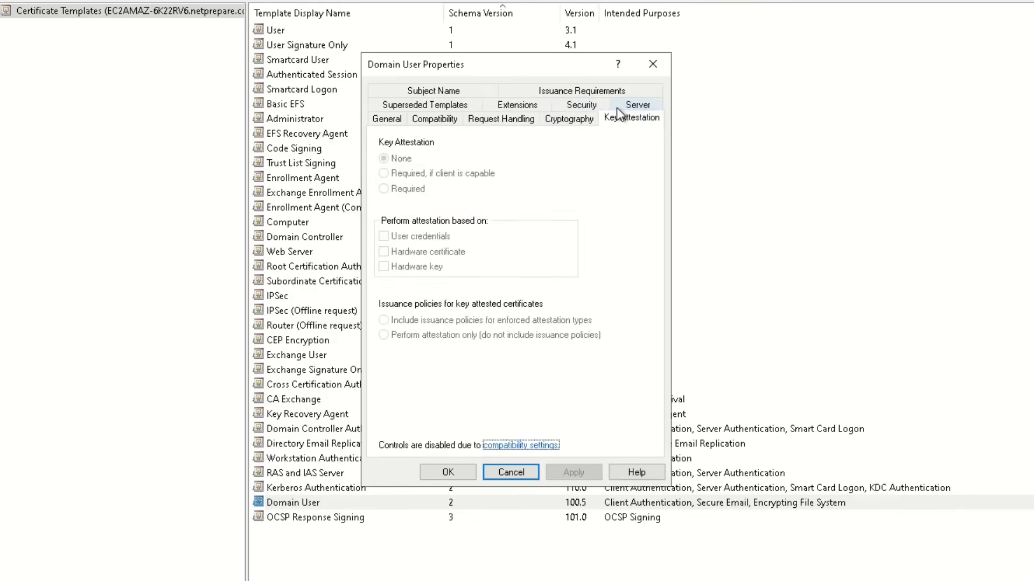
click(606, 89)
click(486, 118)
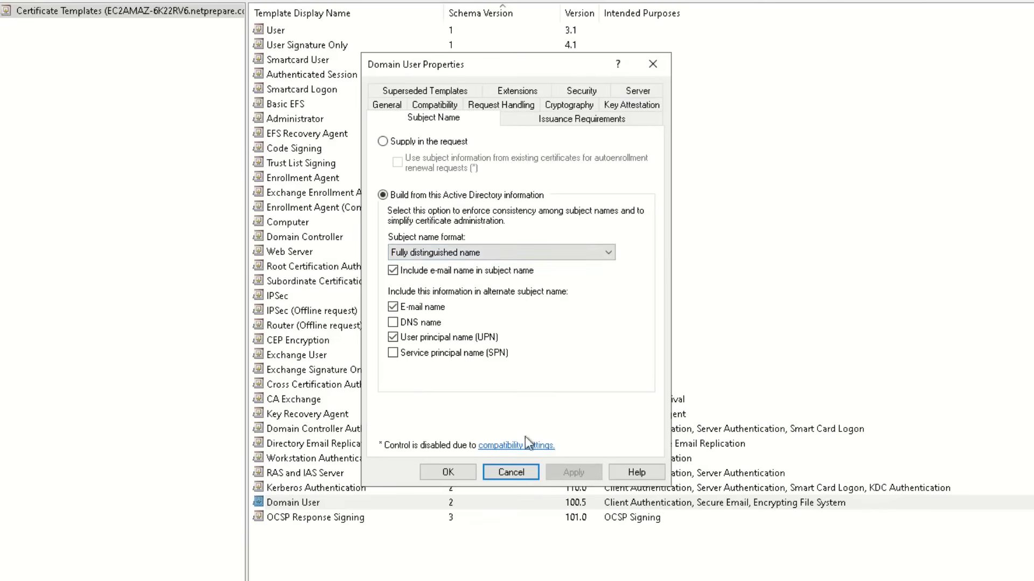
click(511, 472)
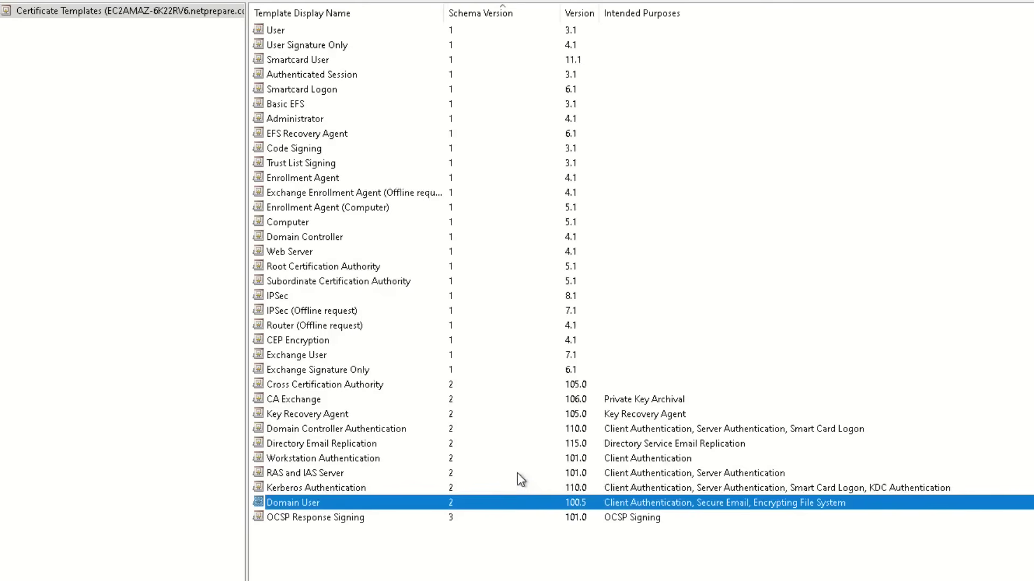
Step: Duplicate the User template and review its General, Request Handling, Cryptography and Key Attestation settings
right_click(295, 26)
click(314, 35)
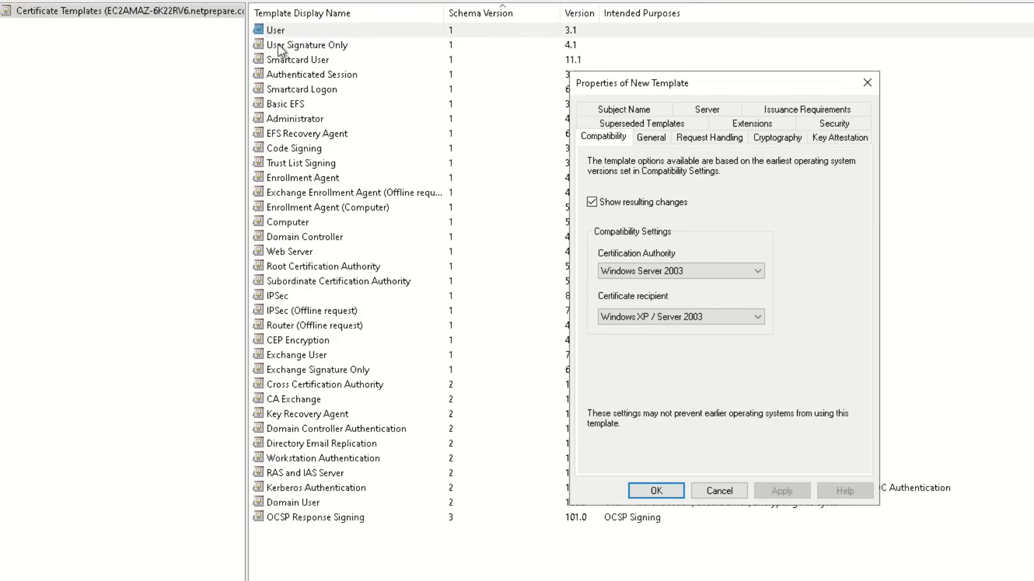
click(665, 141)
click(694, 142)
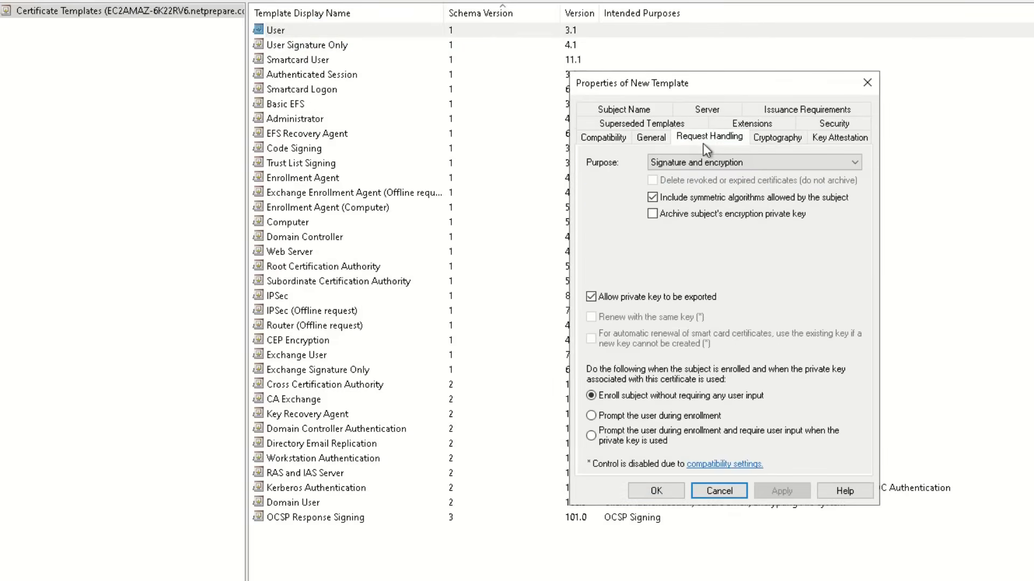
click(776, 138)
click(820, 138)
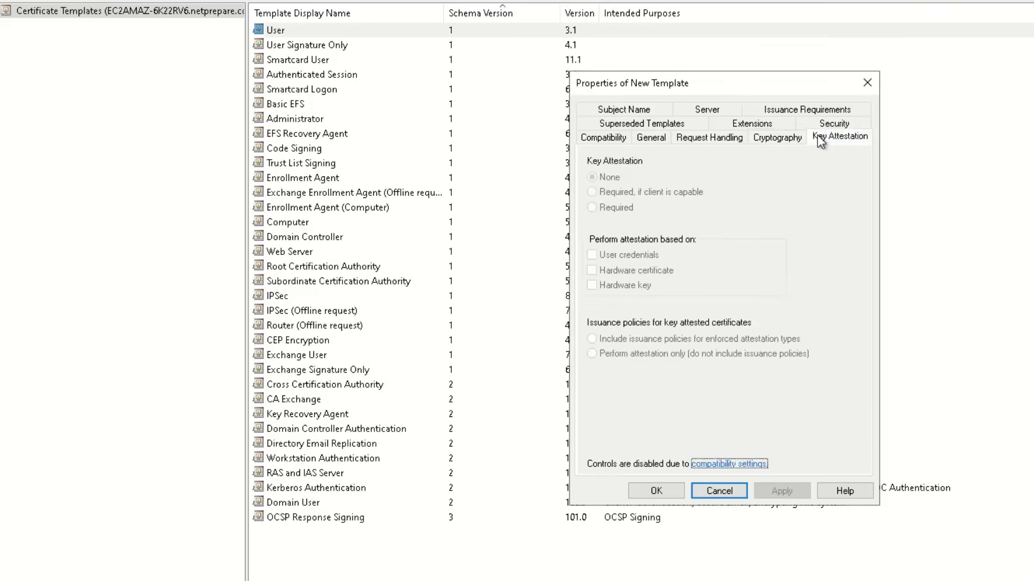
click(845, 123)
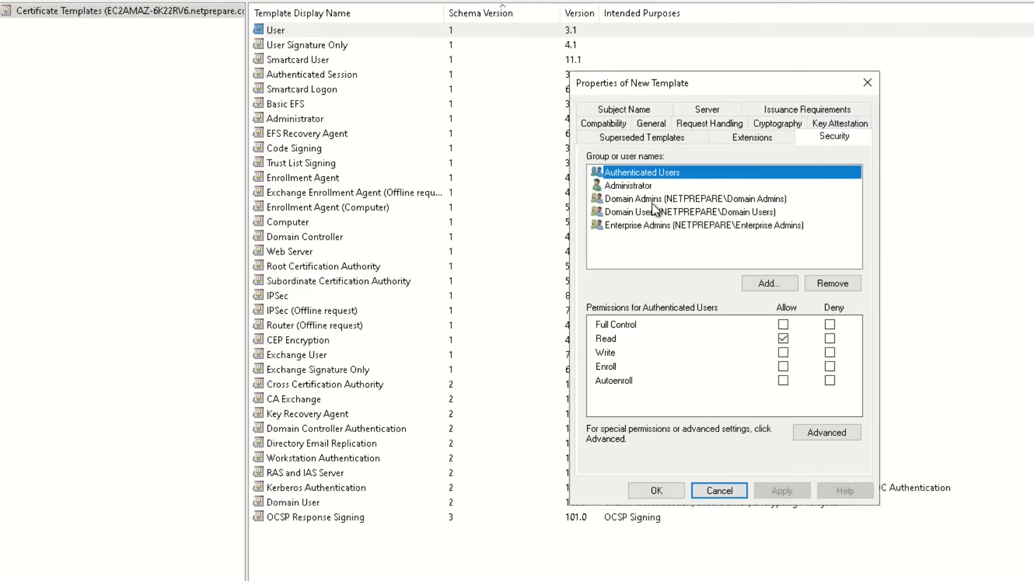
Step: Allow Enroll for Authenticated Users and Read, Enroll and Autoenroll for Domain Users on Security
click(783, 367)
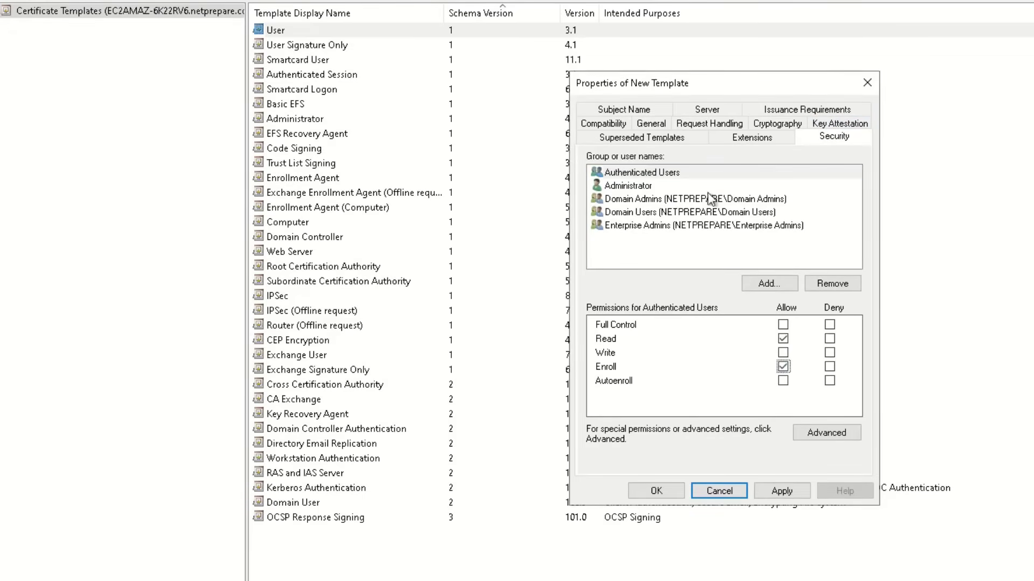
click(700, 199)
click(699, 213)
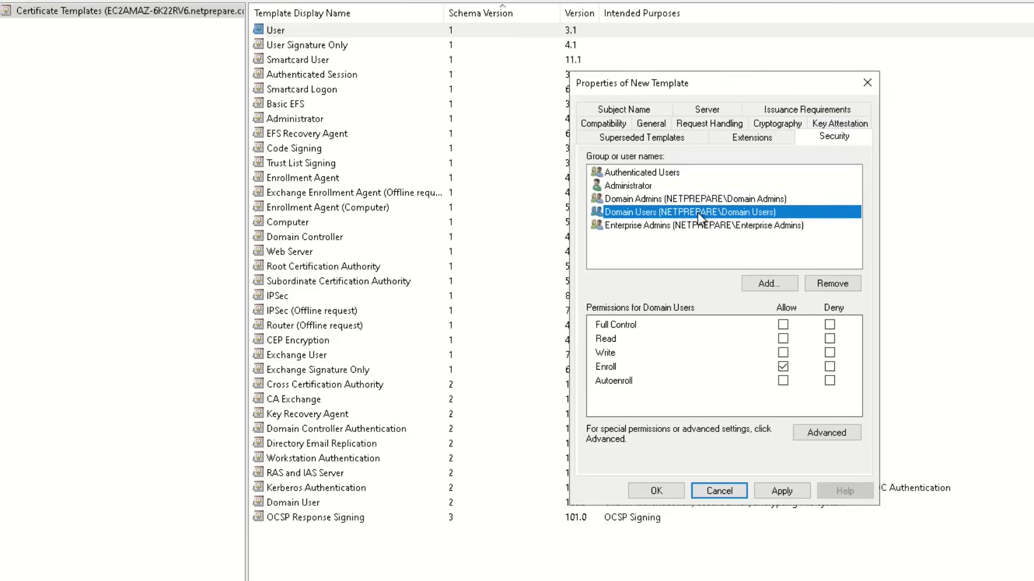
click(783, 381)
click(783, 339)
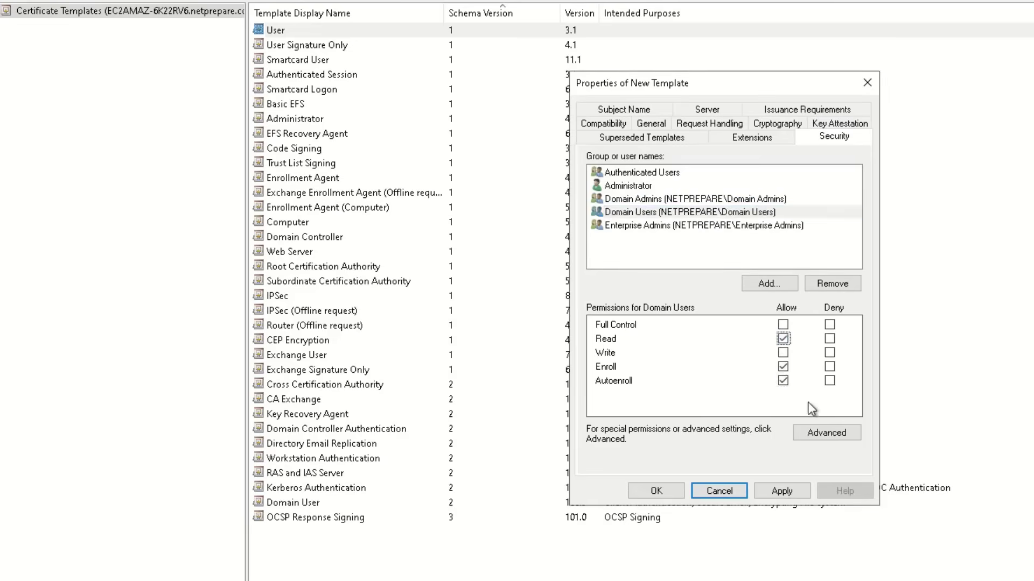
click(667, 226)
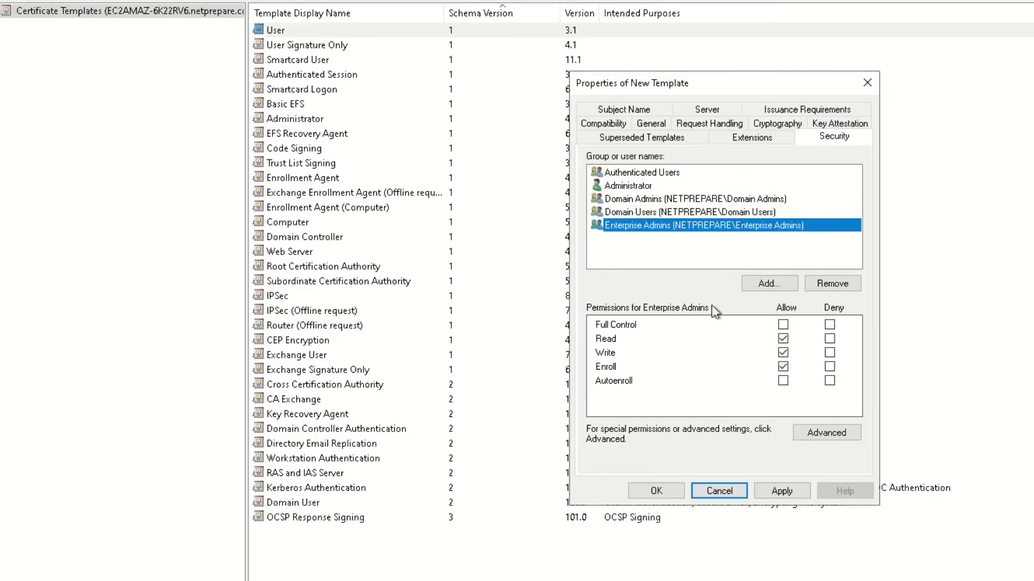
click(705, 213)
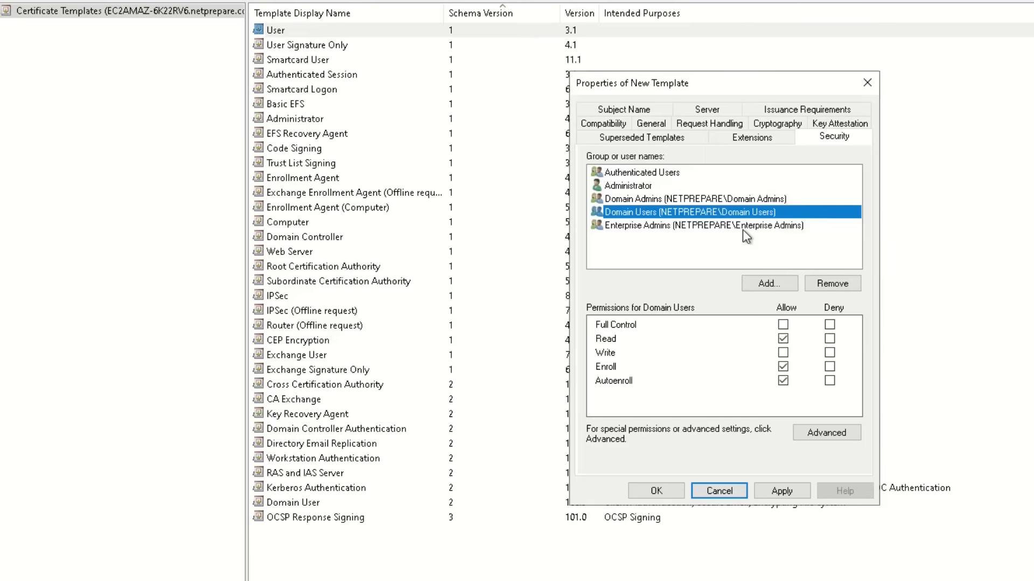
Step: Check the Extensions, Superseded Templates and Subject Name settings, then save the Copy of User template
click(728, 140)
click(676, 141)
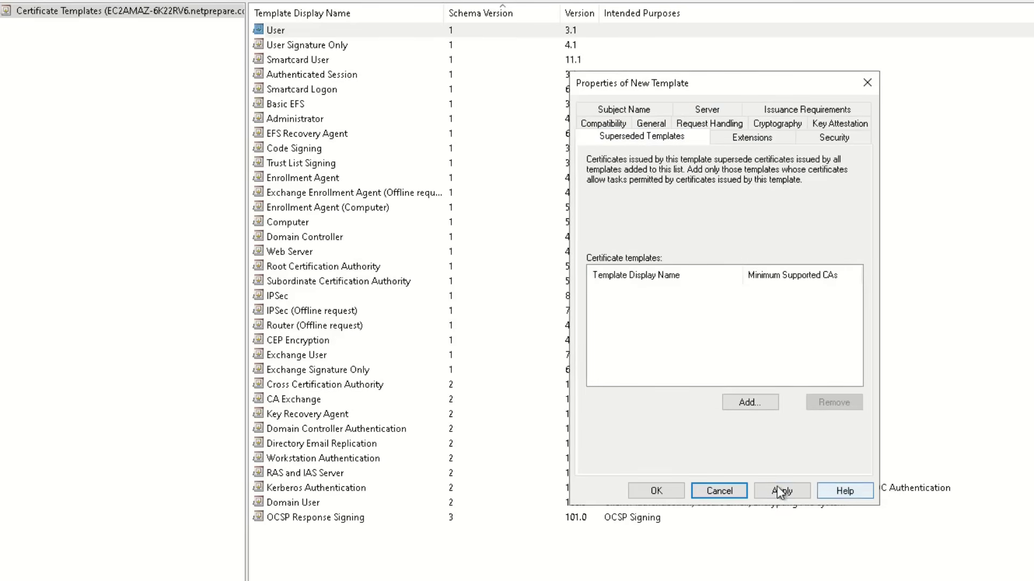
click(613, 110)
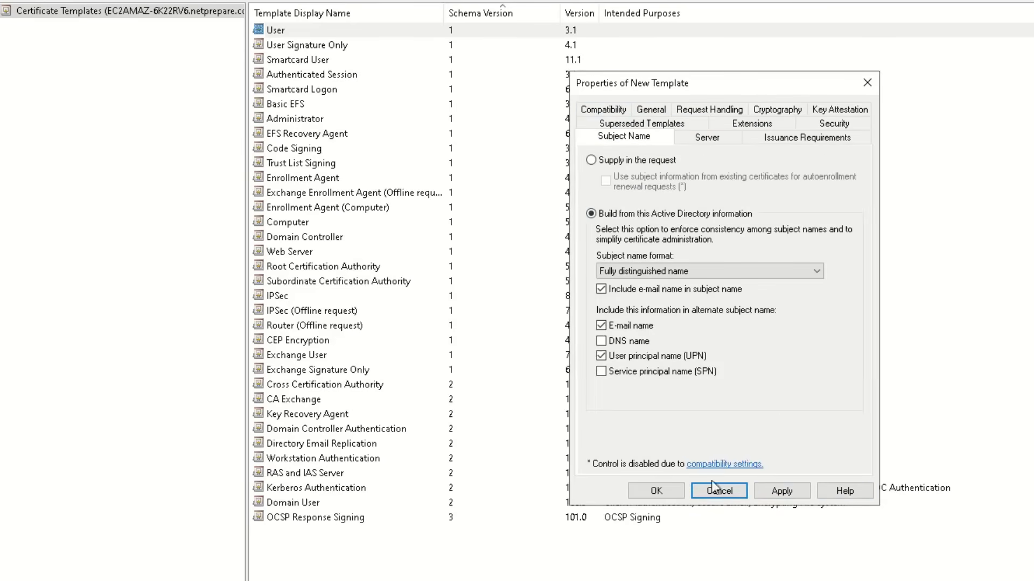
click(653, 491)
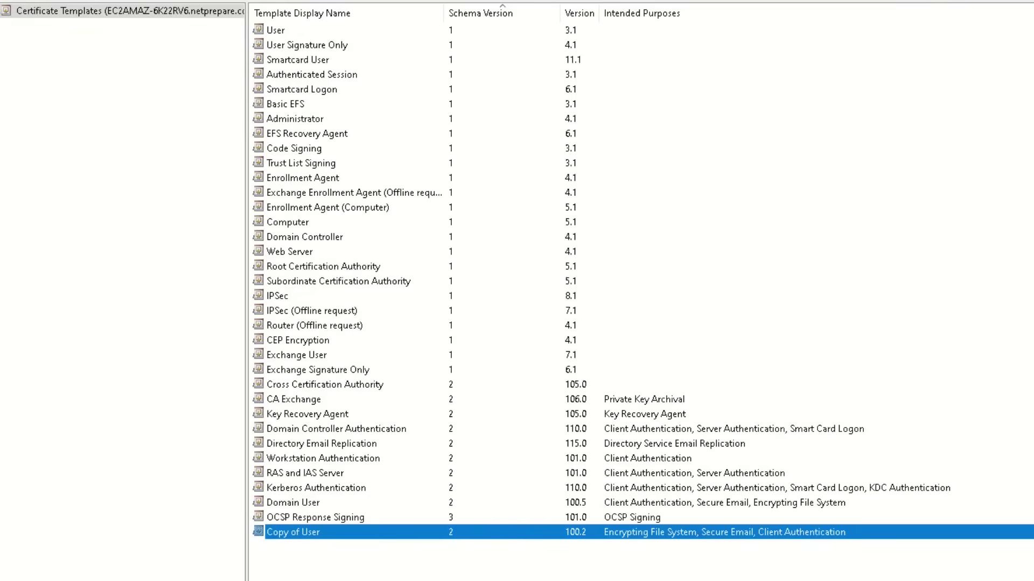
key(alt+Tab)
Step: Issue the Copy of User template as a new certificate template on the CA
right_click(279, 270)
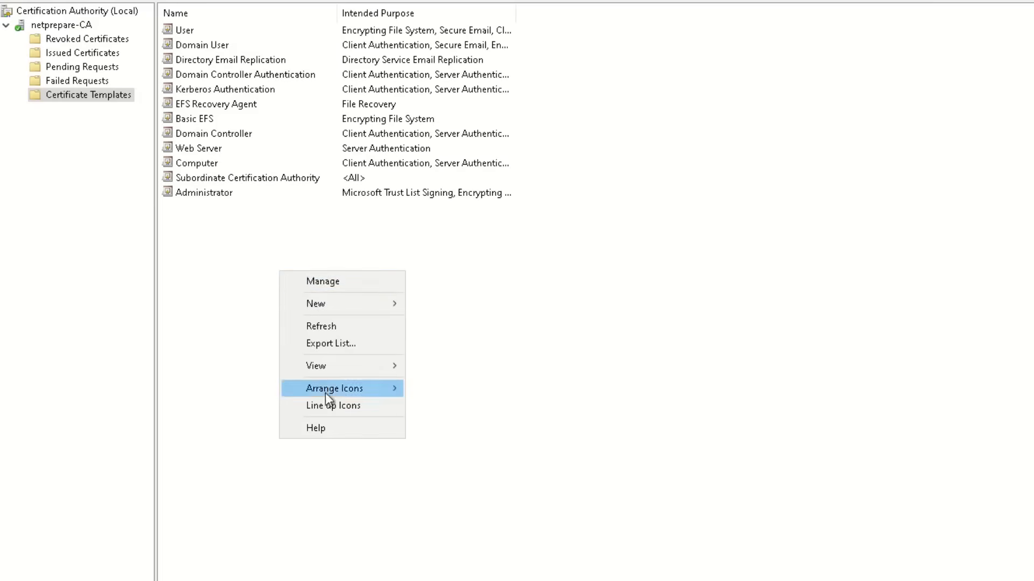
mouse_move(315, 305)
click(500, 308)
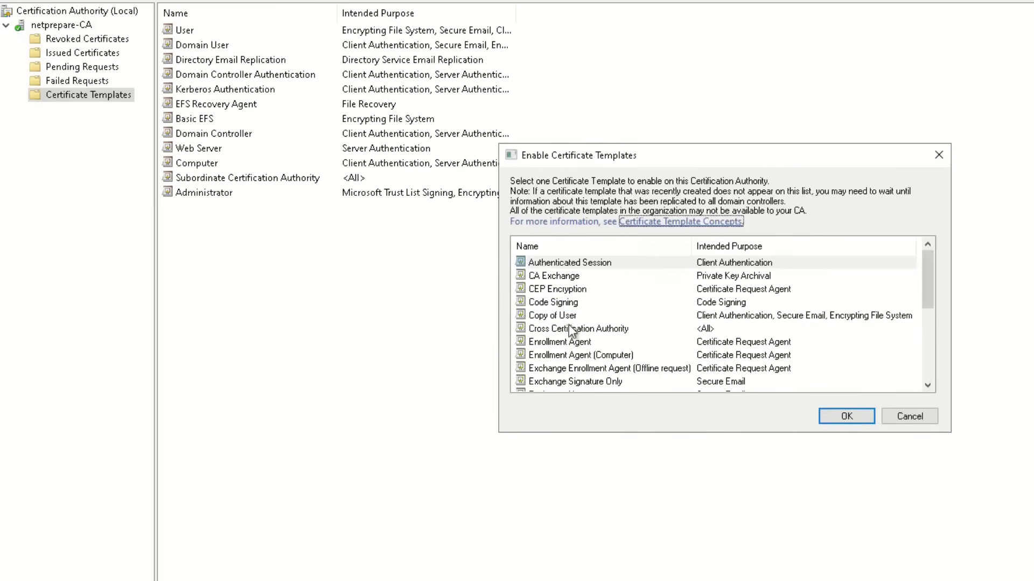
click(614, 317)
click(844, 418)
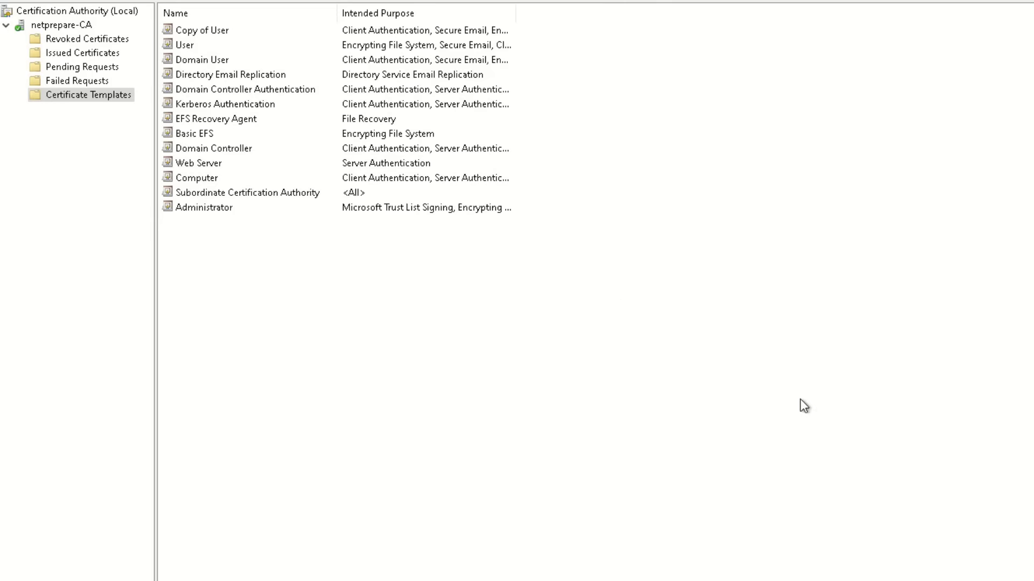
Step: Stop issuing the Copy of User and User templates, leaving Domain User selected
click(206, 32)
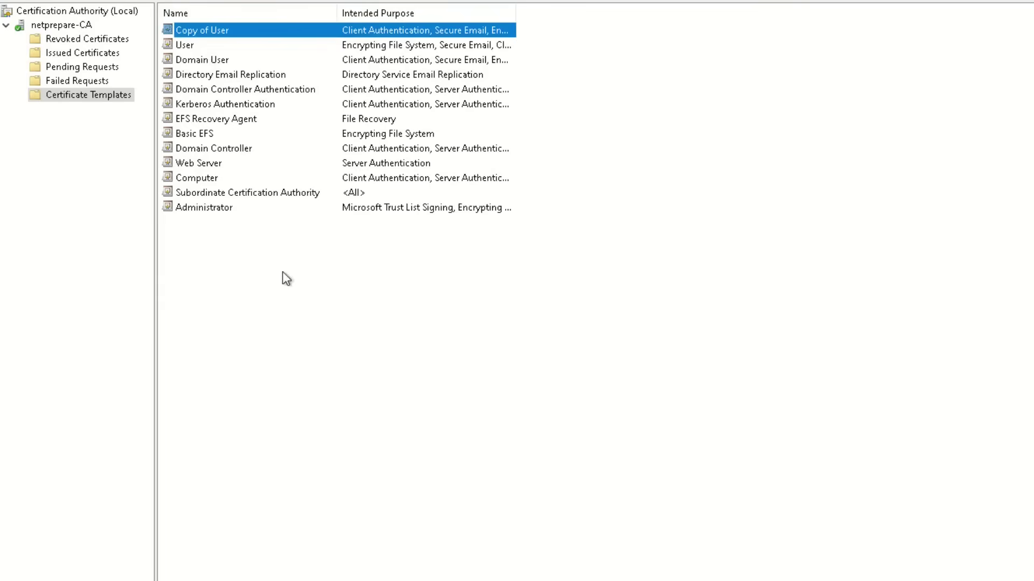
click(183, 49)
ctrl+click(188, 33)
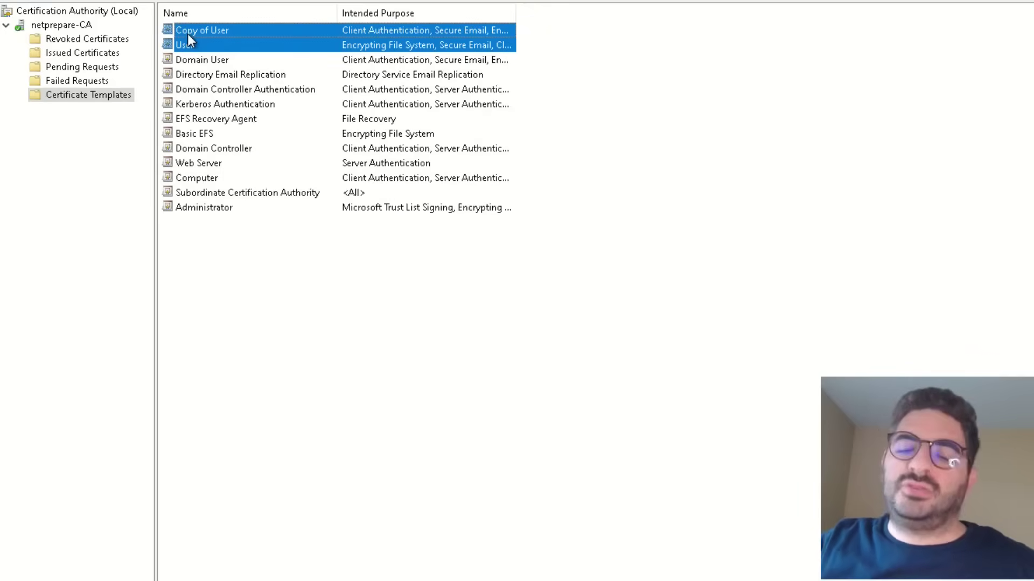
key(Delete)
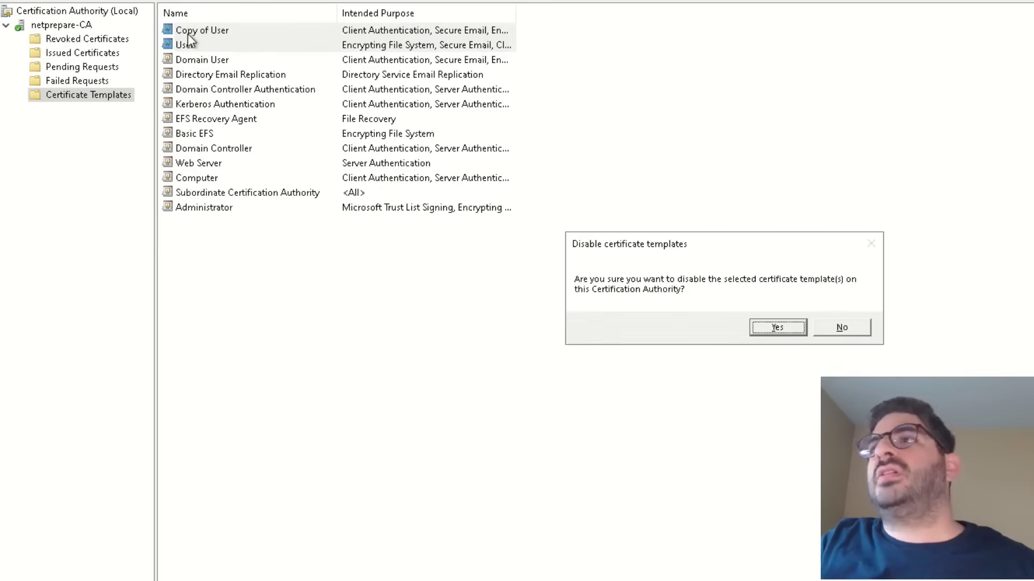
click(778, 329)
click(217, 31)
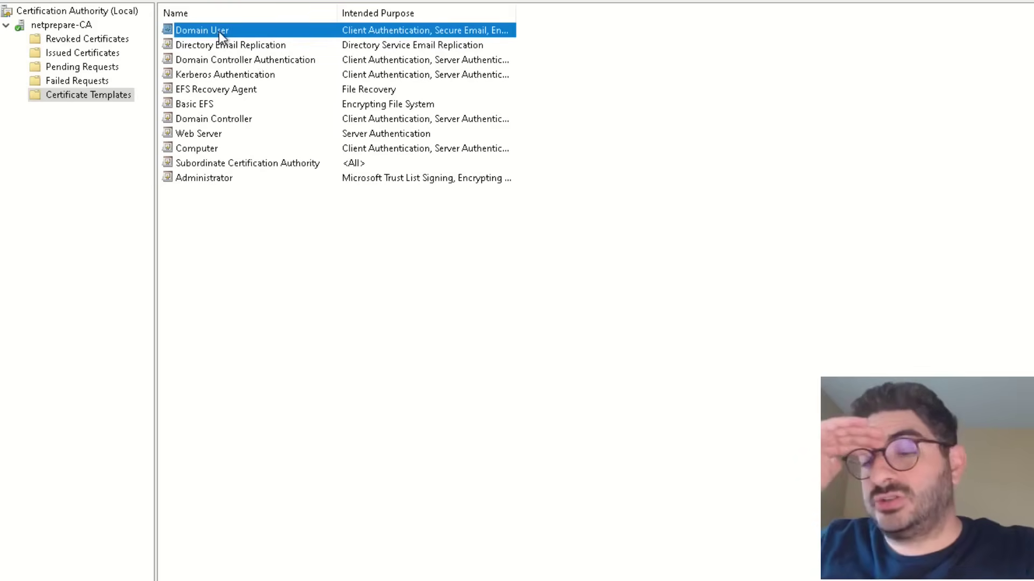